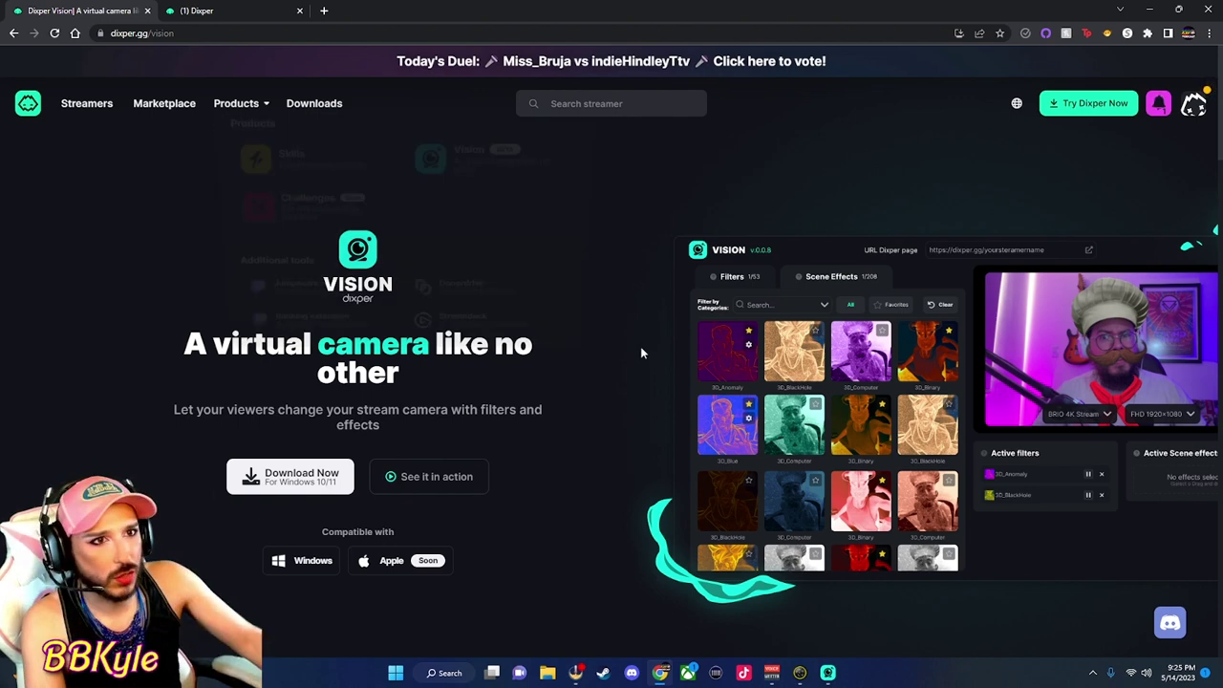
Step: Scroll through the Vision camera features, then bring up the Dixper Vision app window
scroll(635, 377, down, 2)
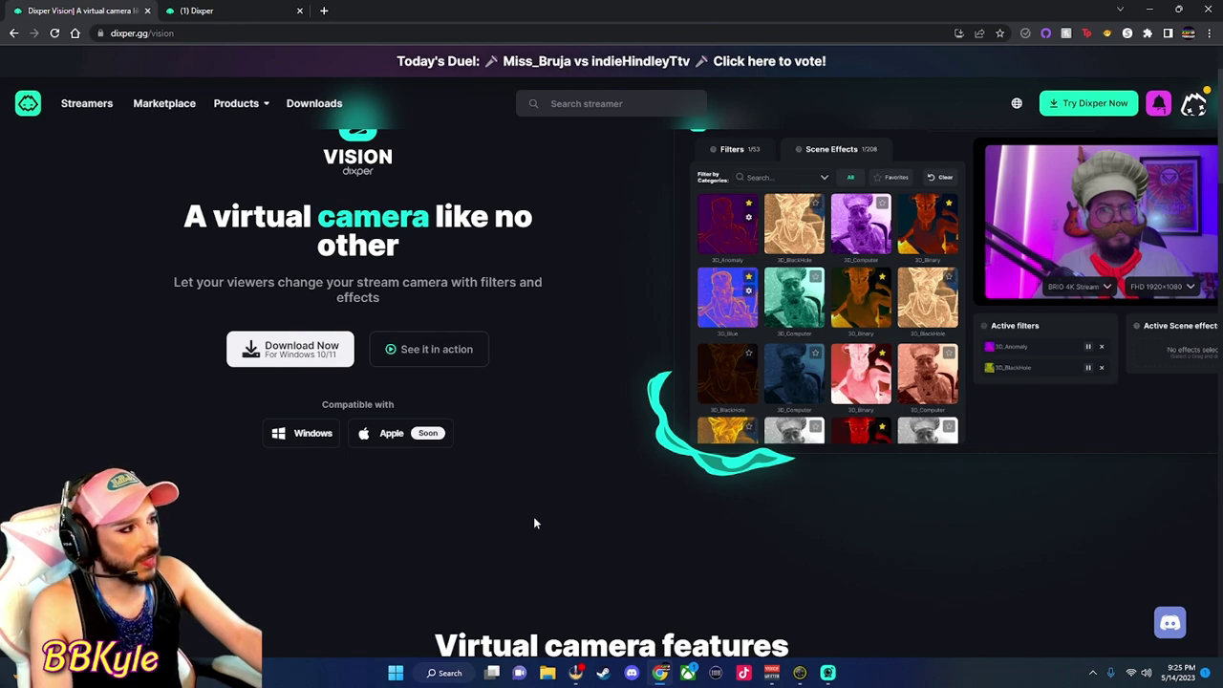
scroll(573, 521, down, 5)
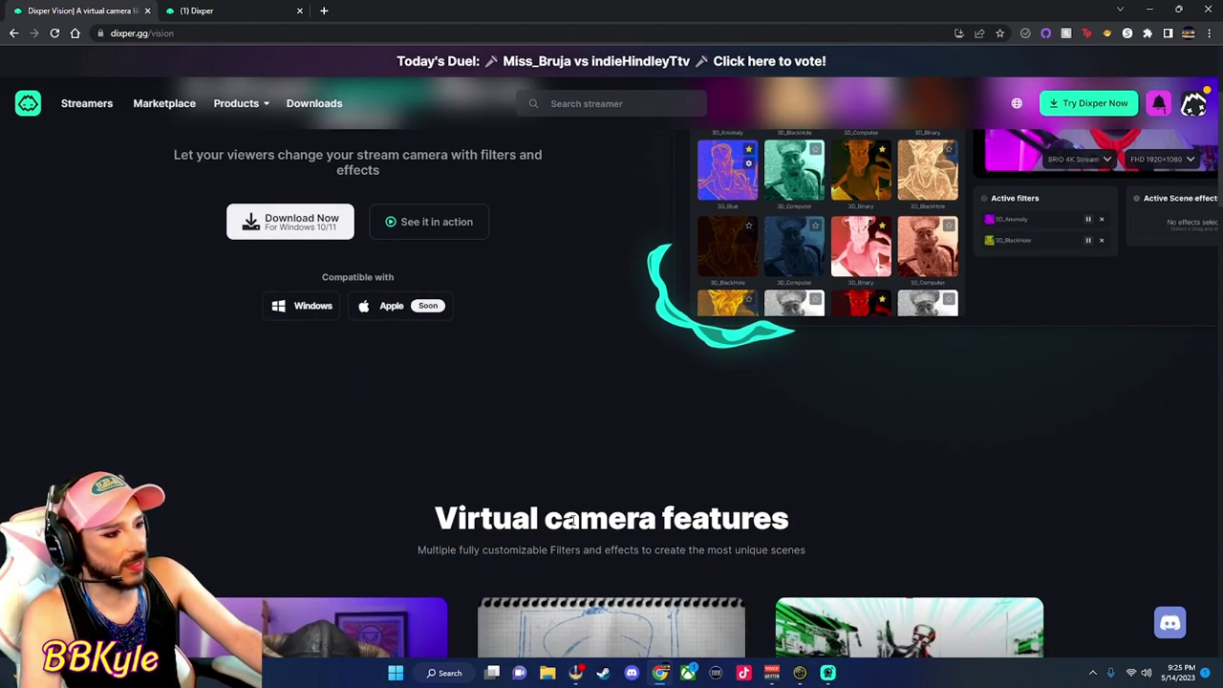
scroll(573, 521, down, 2)
scroll(571, 521, up, 7)
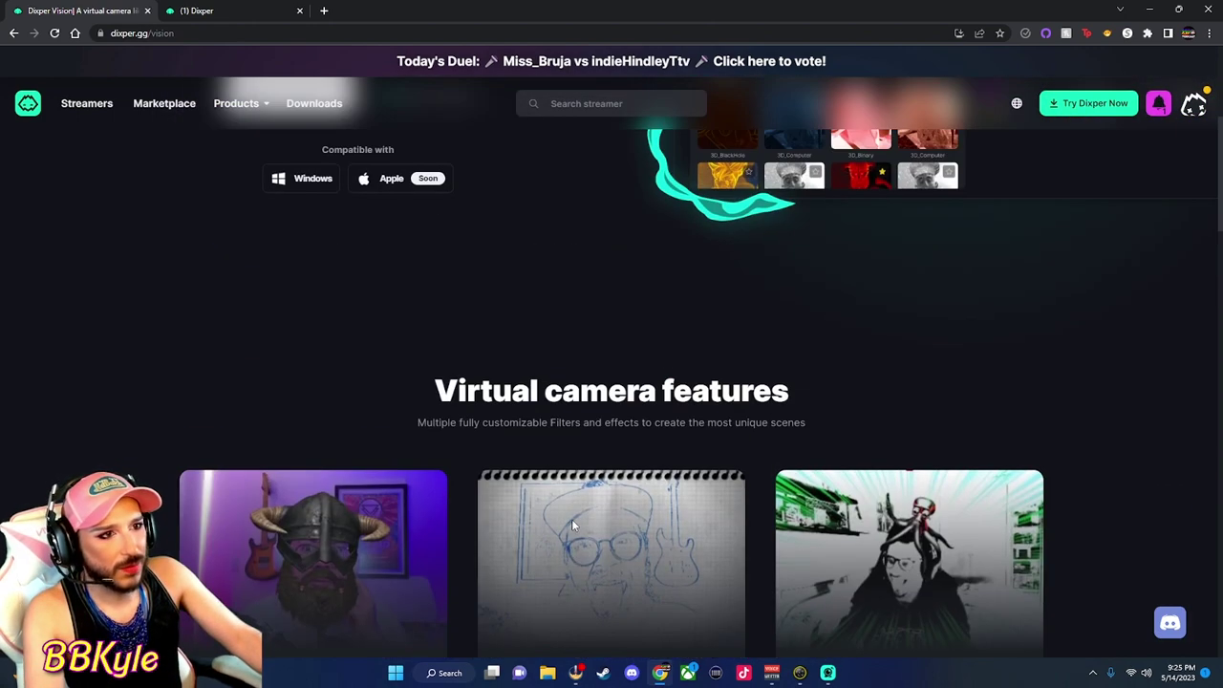
click(827, 673)
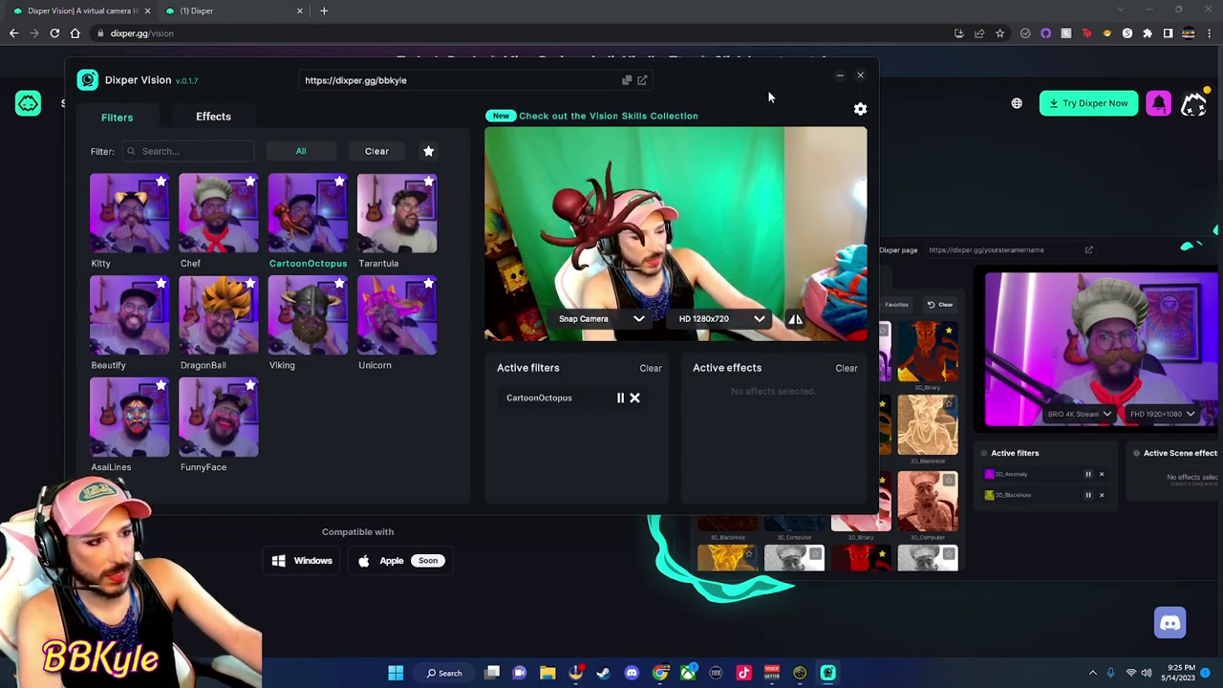
Step: Reposition the window and remove the CartoonOctopus filter so the webcam shows no filters
drag(737, 70, 804, 91)
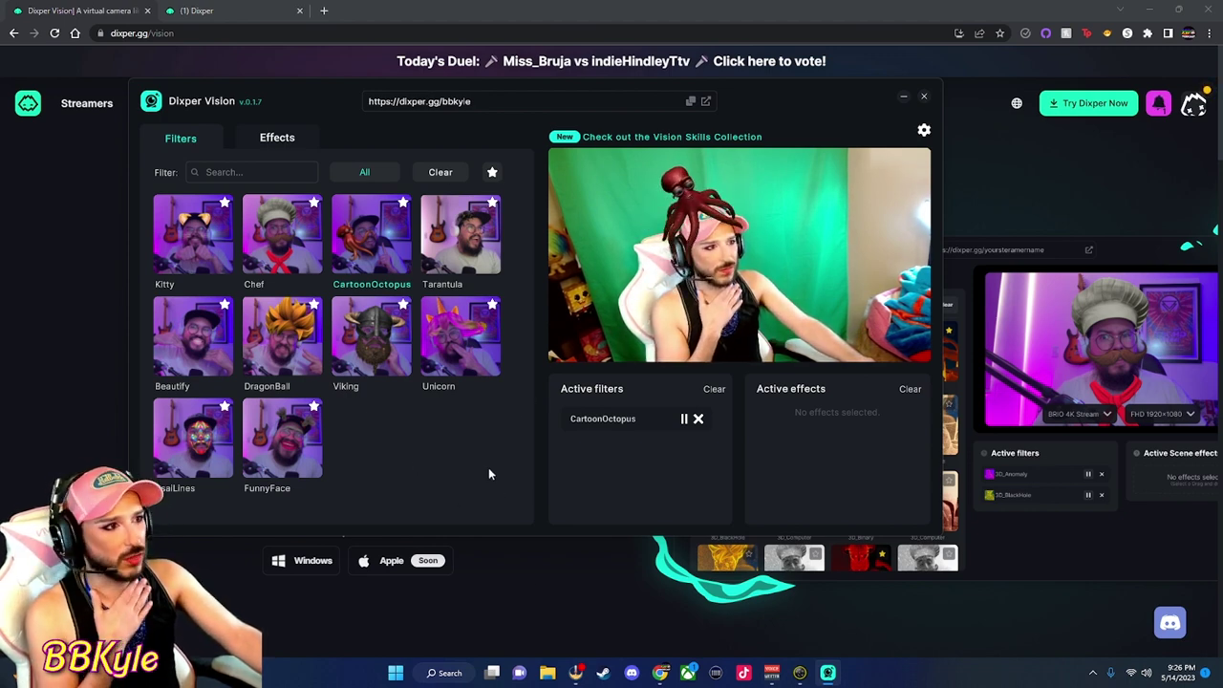
click(698, 420)
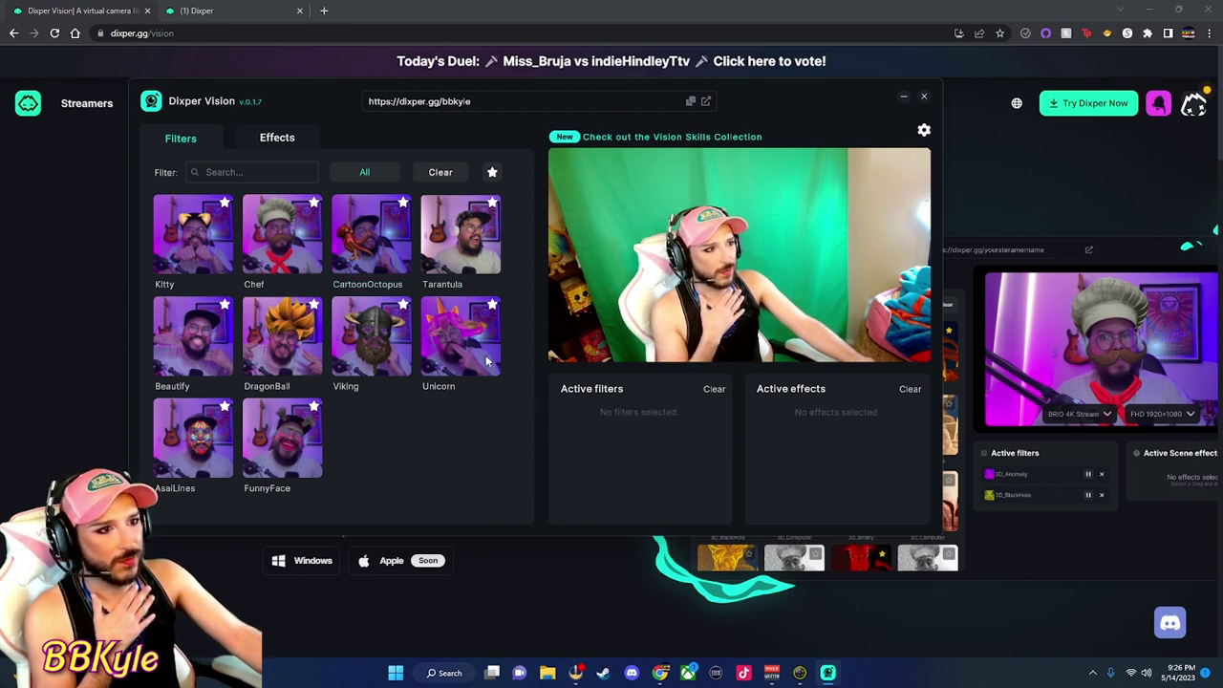
click(381, 244)
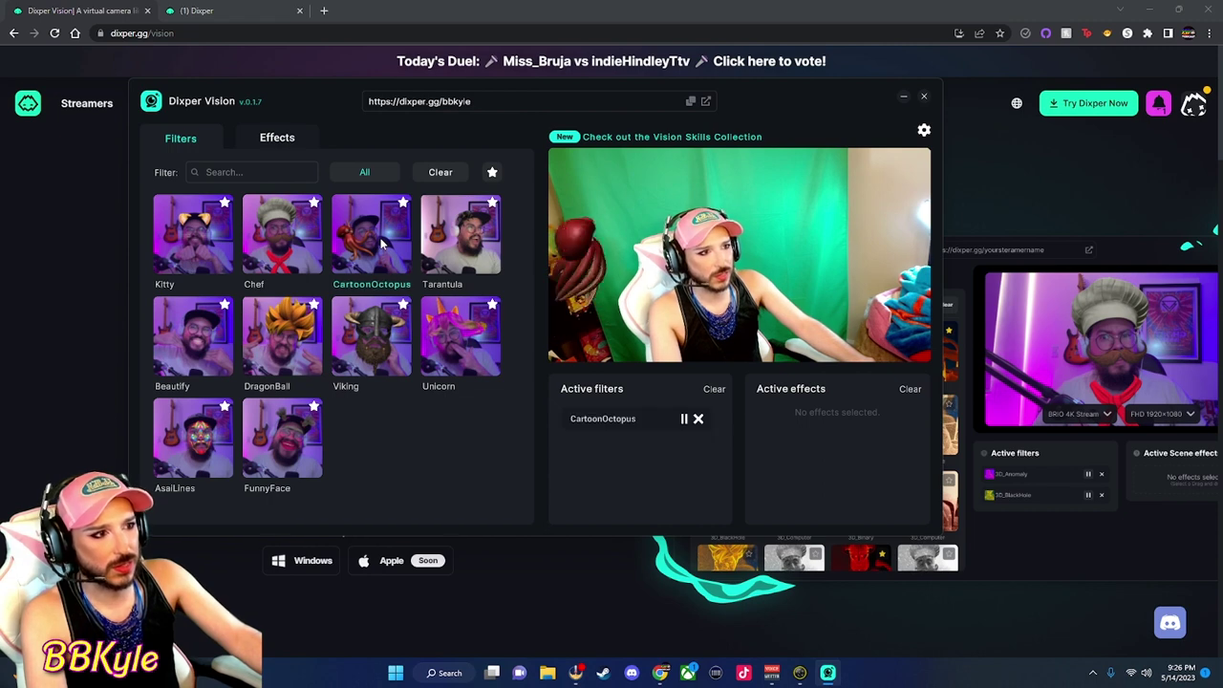
click(380, 244)
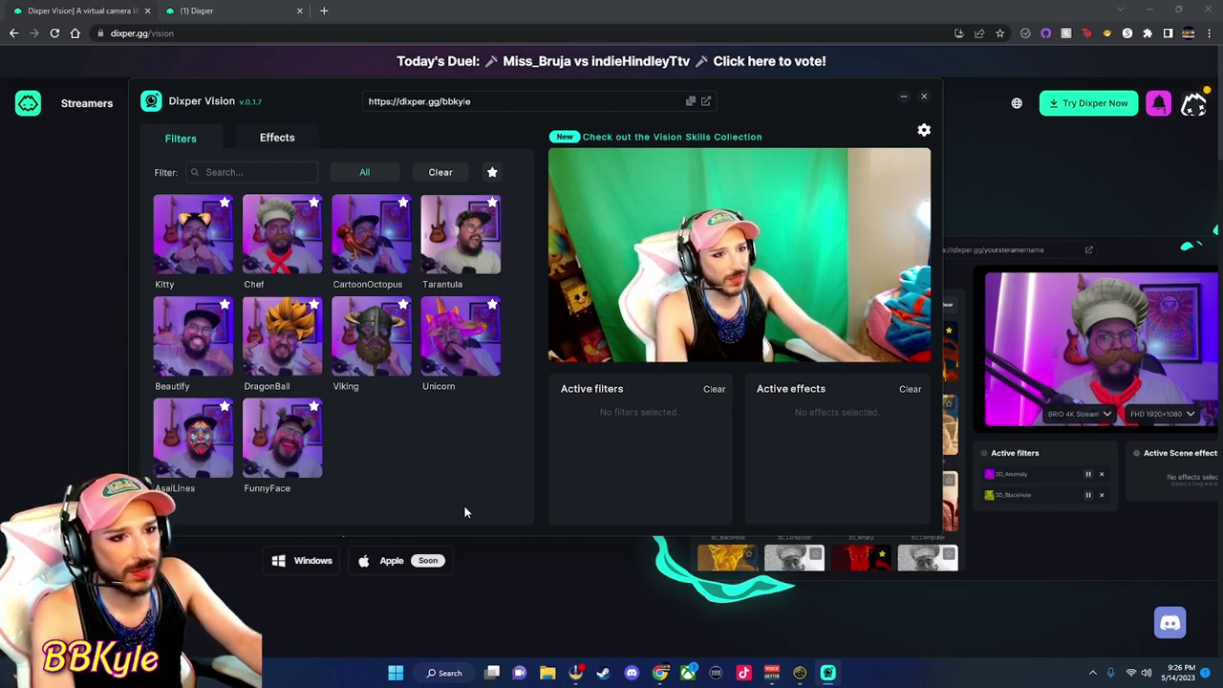
click(200, 357)
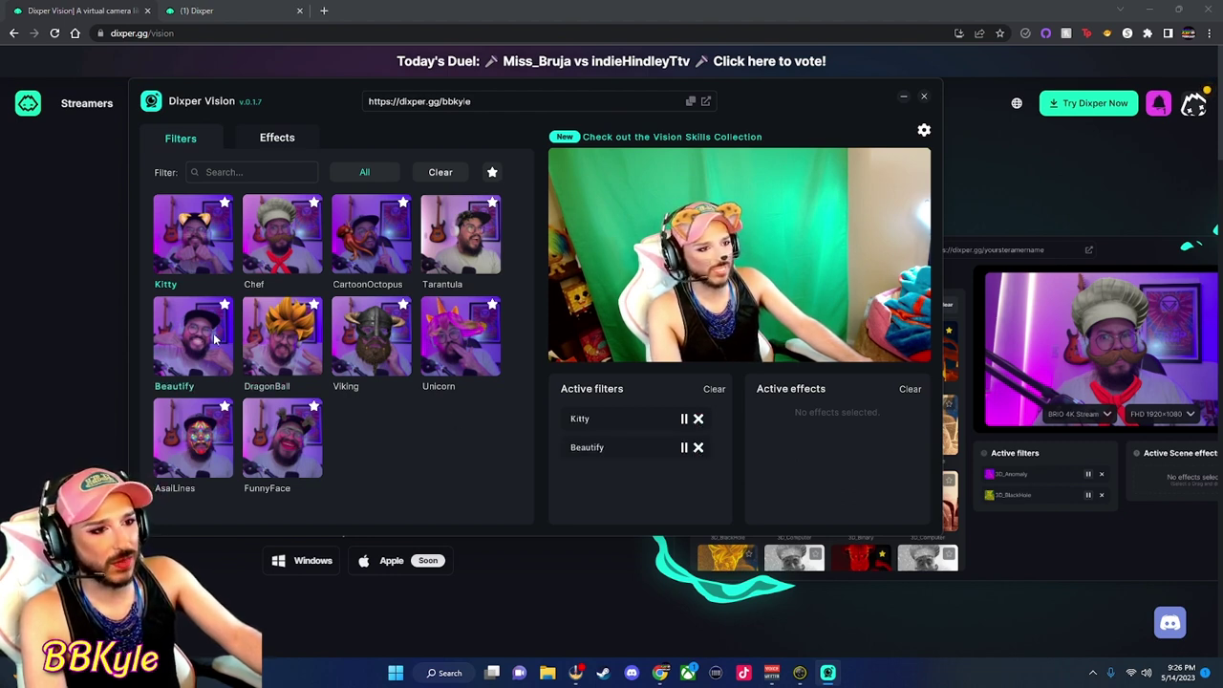
click(285, 352)
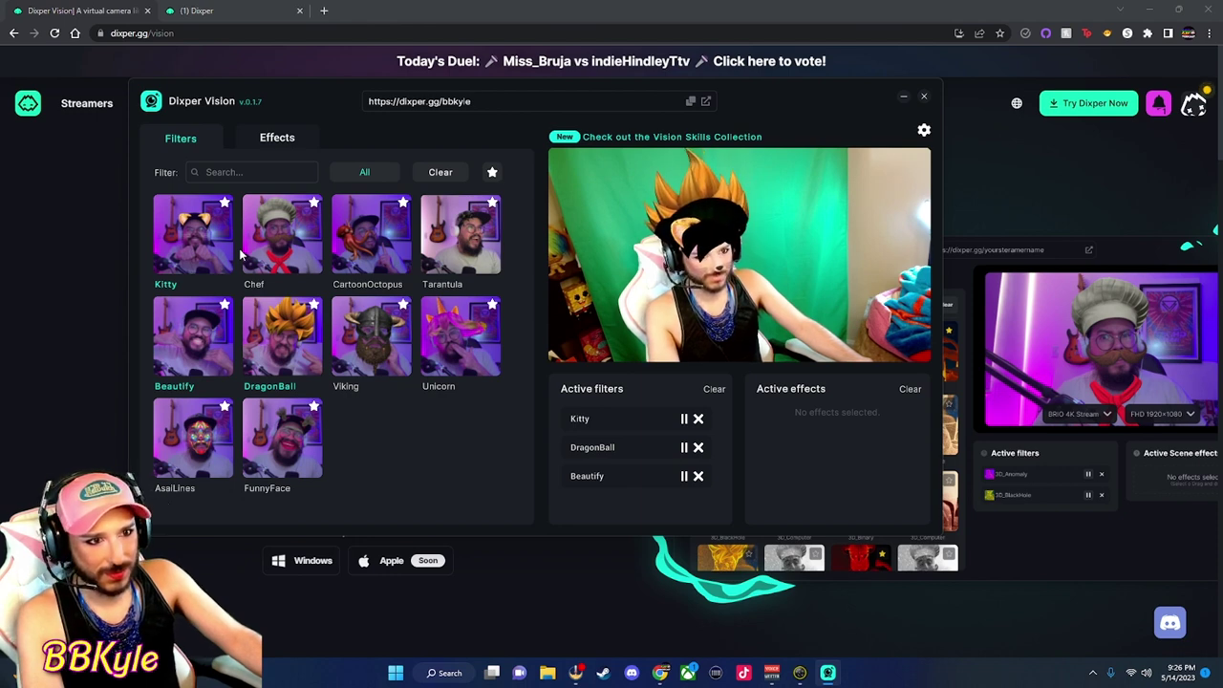
click(359, 244)
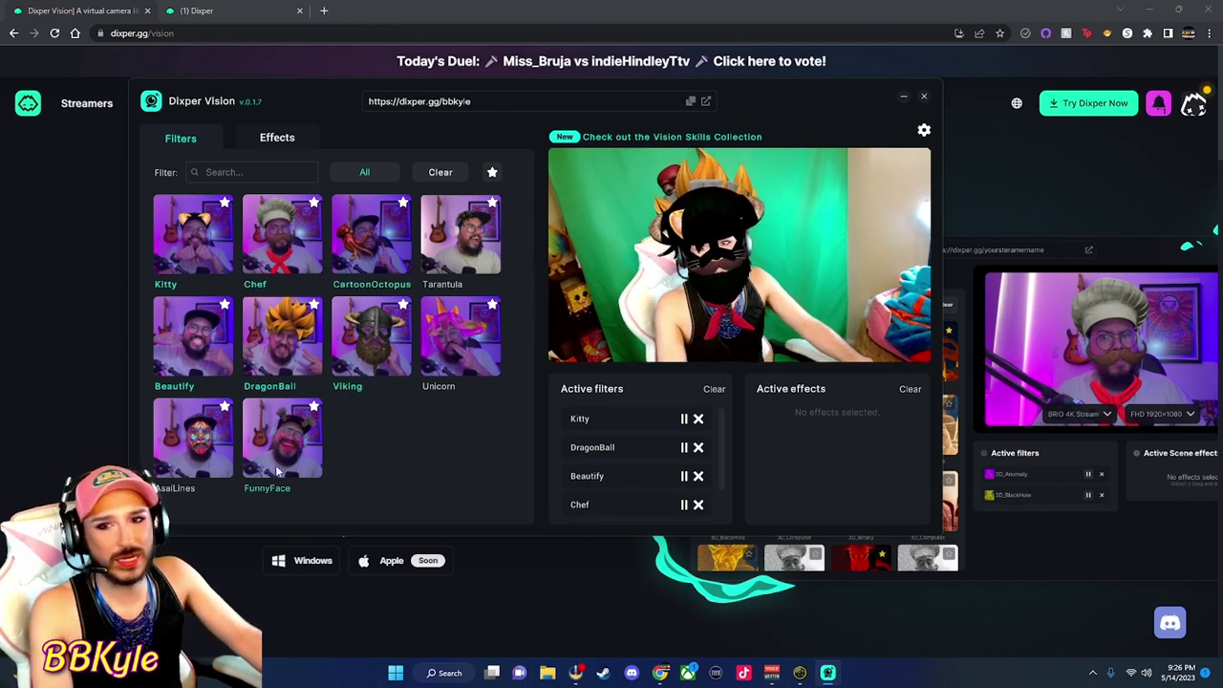
click(714, 389)
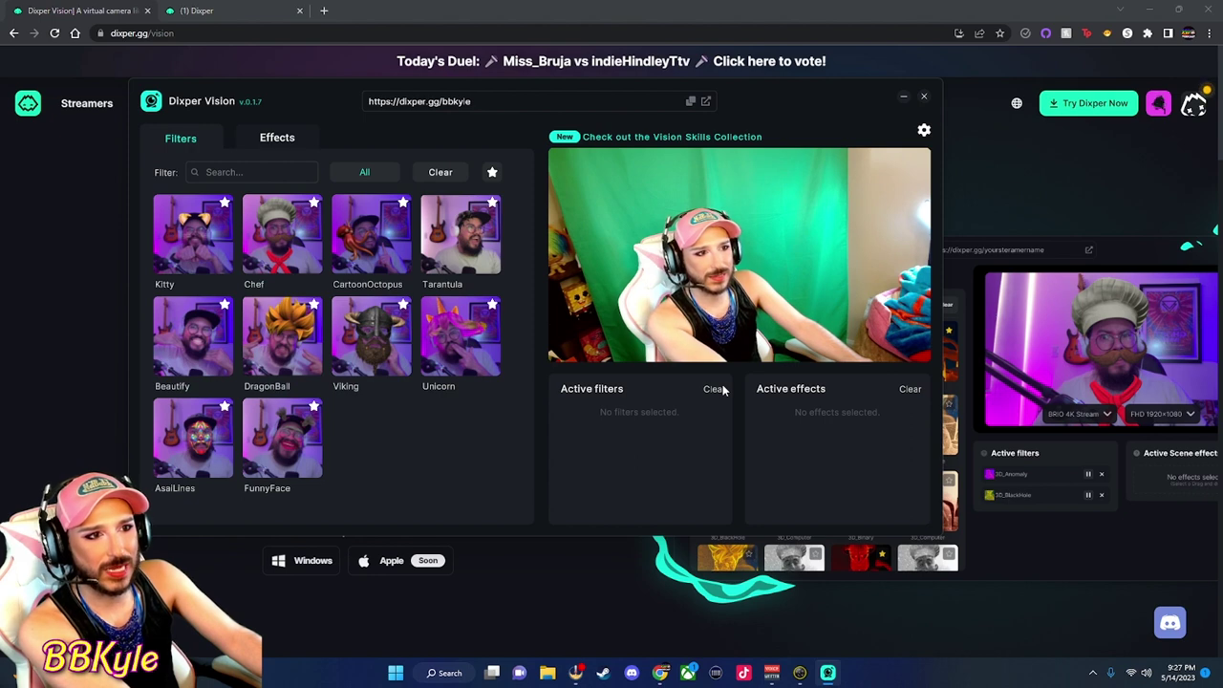
Step: Apply the Chef, Kitty and CartoonOctopus face filters to the webcam
click(287, 246)
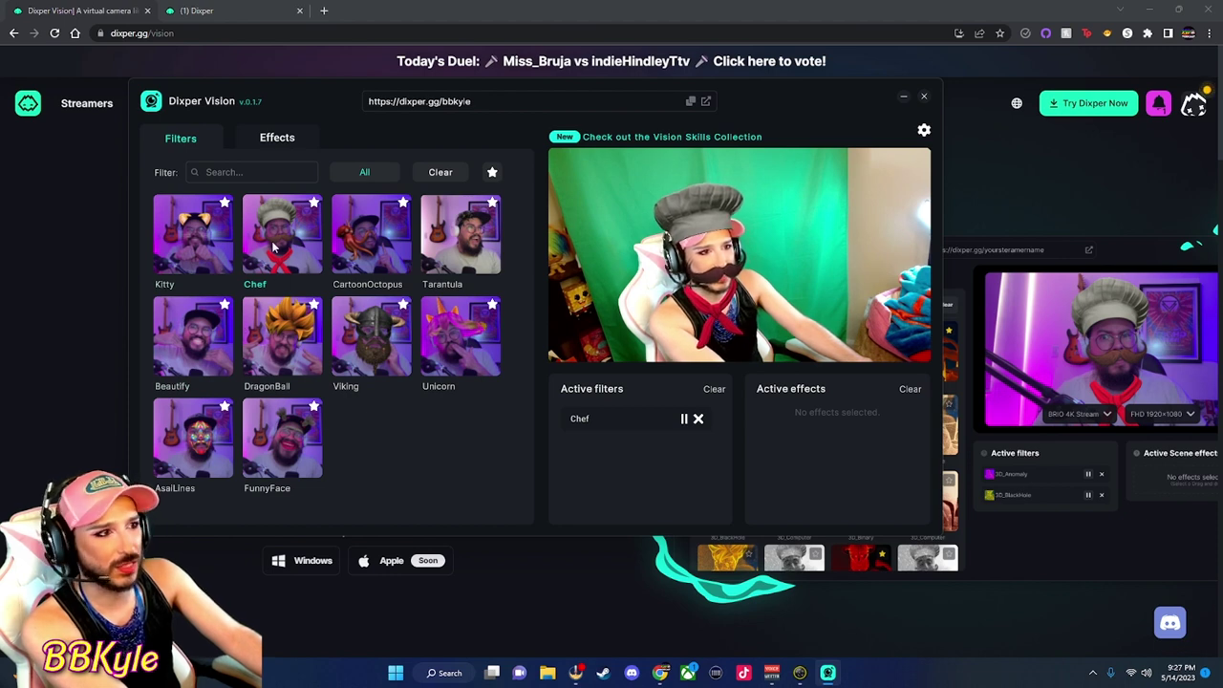
click(185, 251)
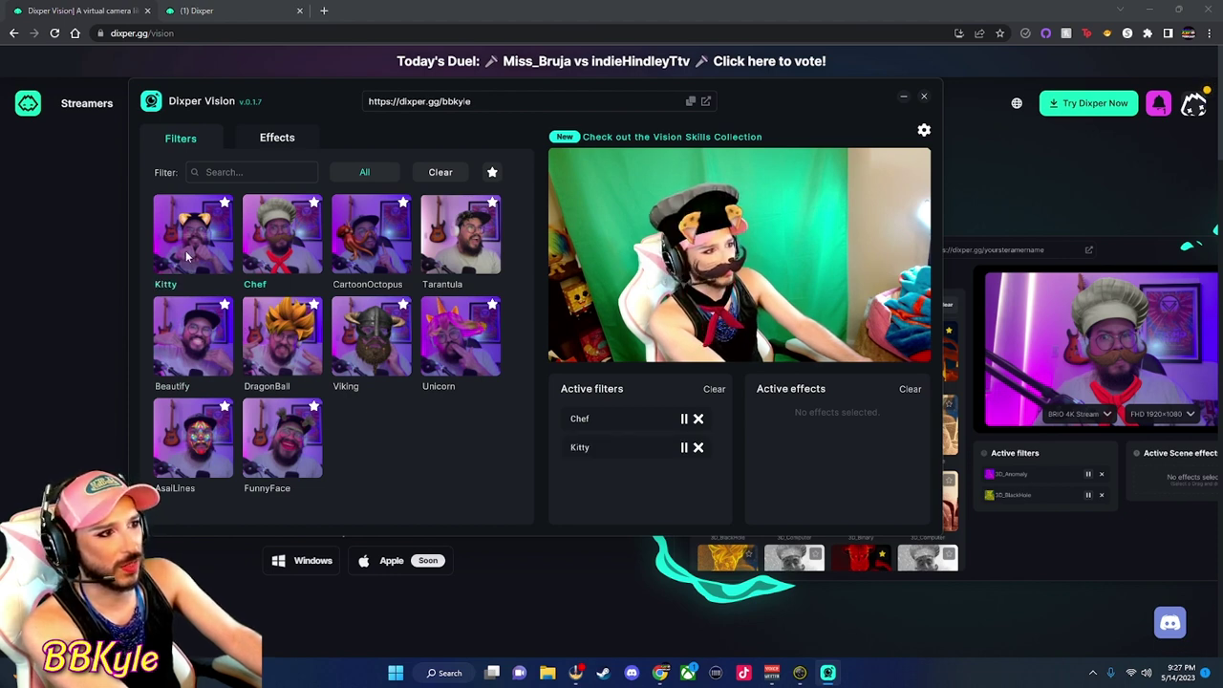
click(363, 256)
Step: Remove Chef and CartoonOctopus, keeping Kitty as the only active filter
click(299, 248)
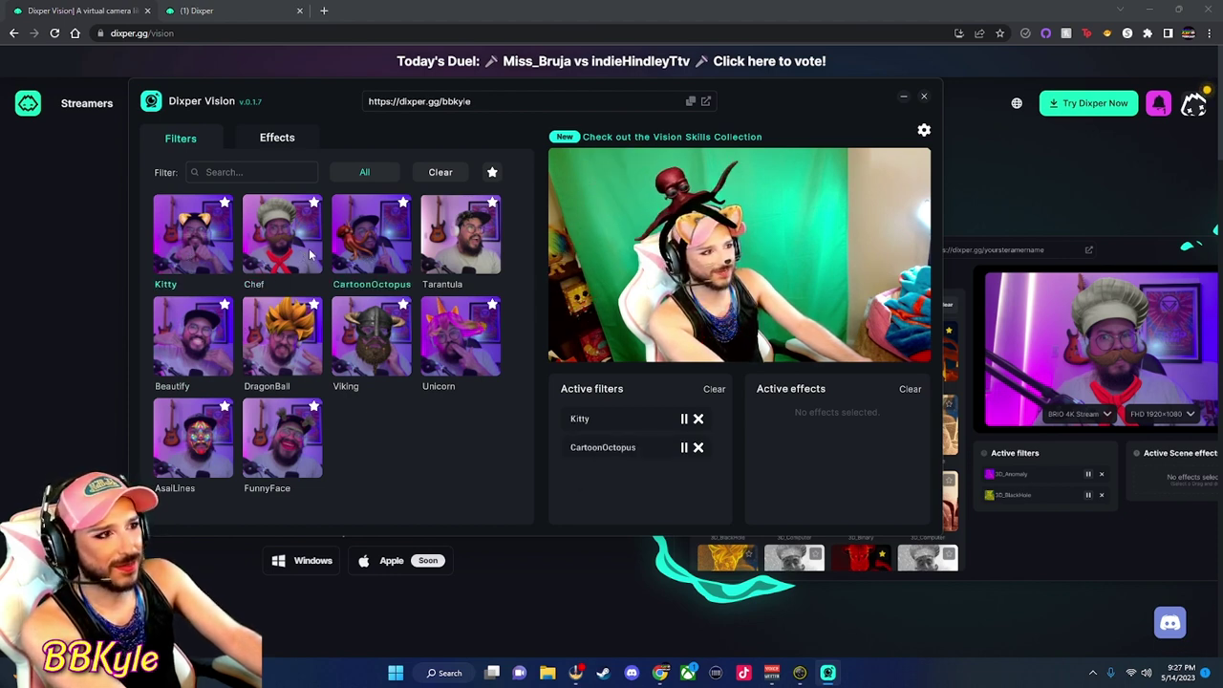
click(378, 247)
click(378, 247)
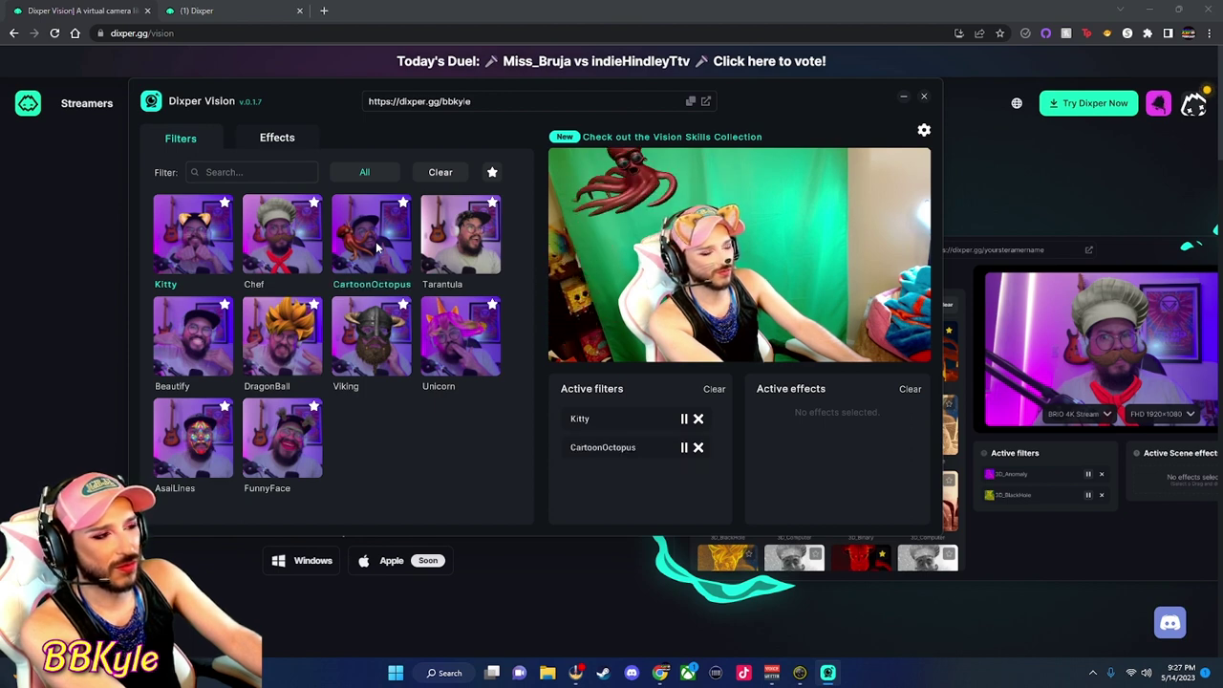
click(378, 247)
click(195, 246)
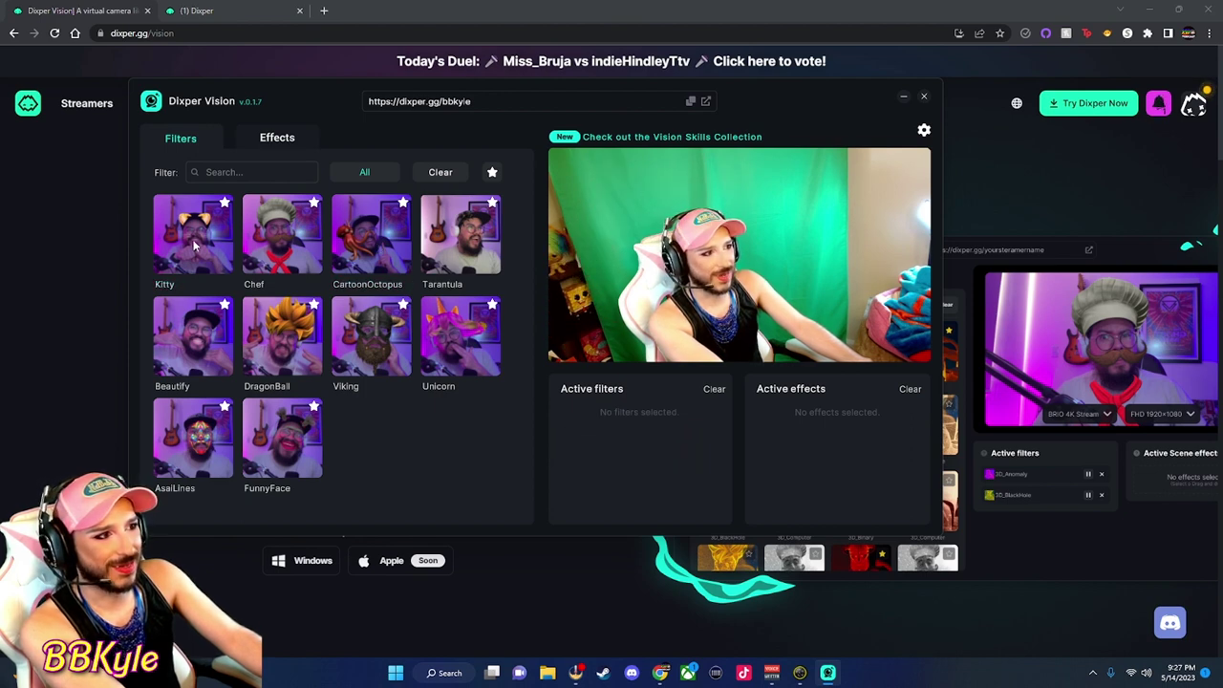
click(189, 271)
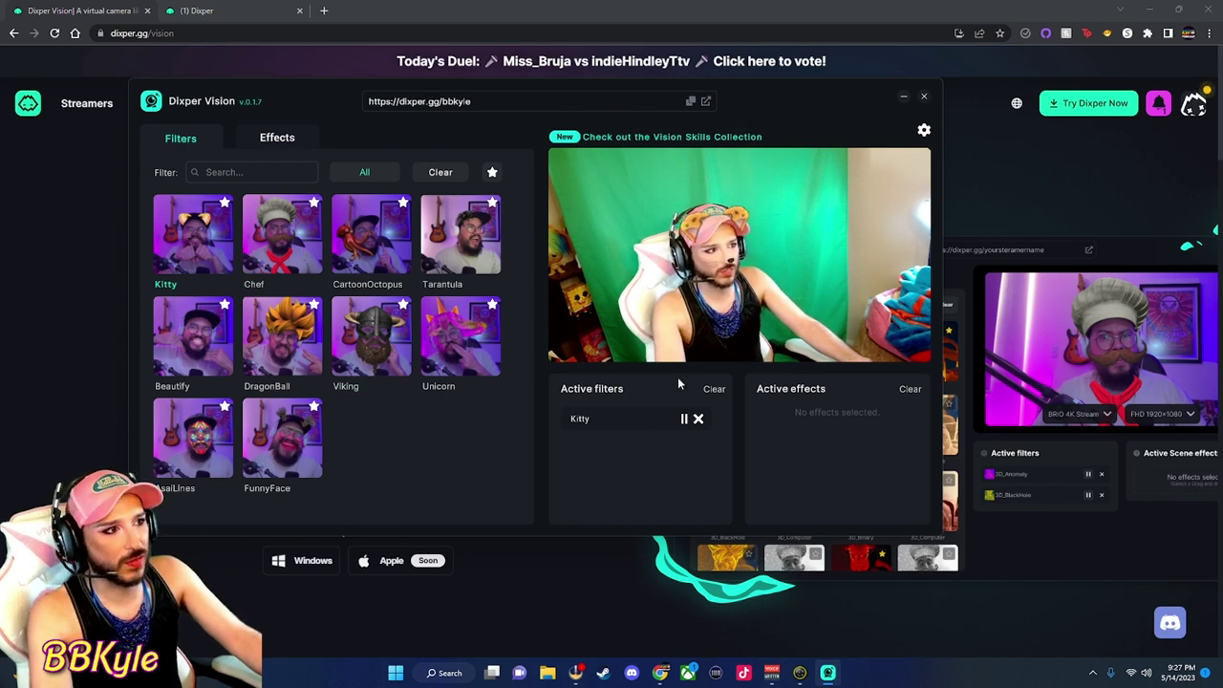
Step: Browse the Effects grid and apply the BlackHole effect alongside Kitty
click(284, 140)
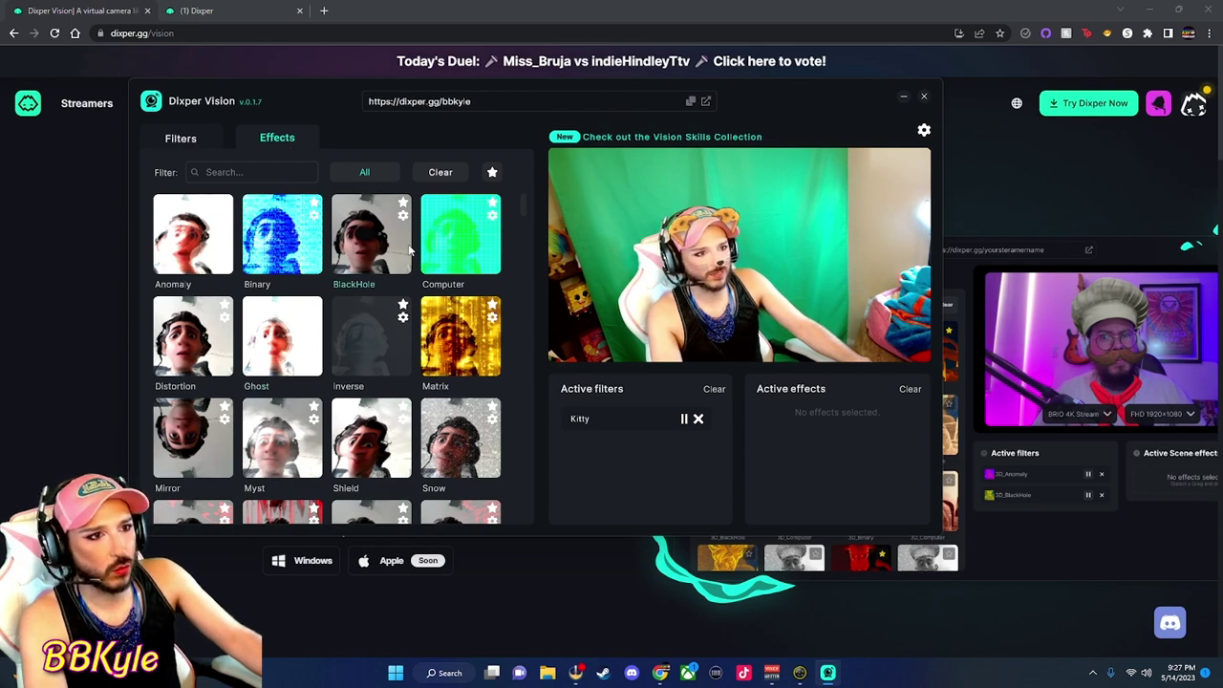
scroll(454, 392, down, 4)
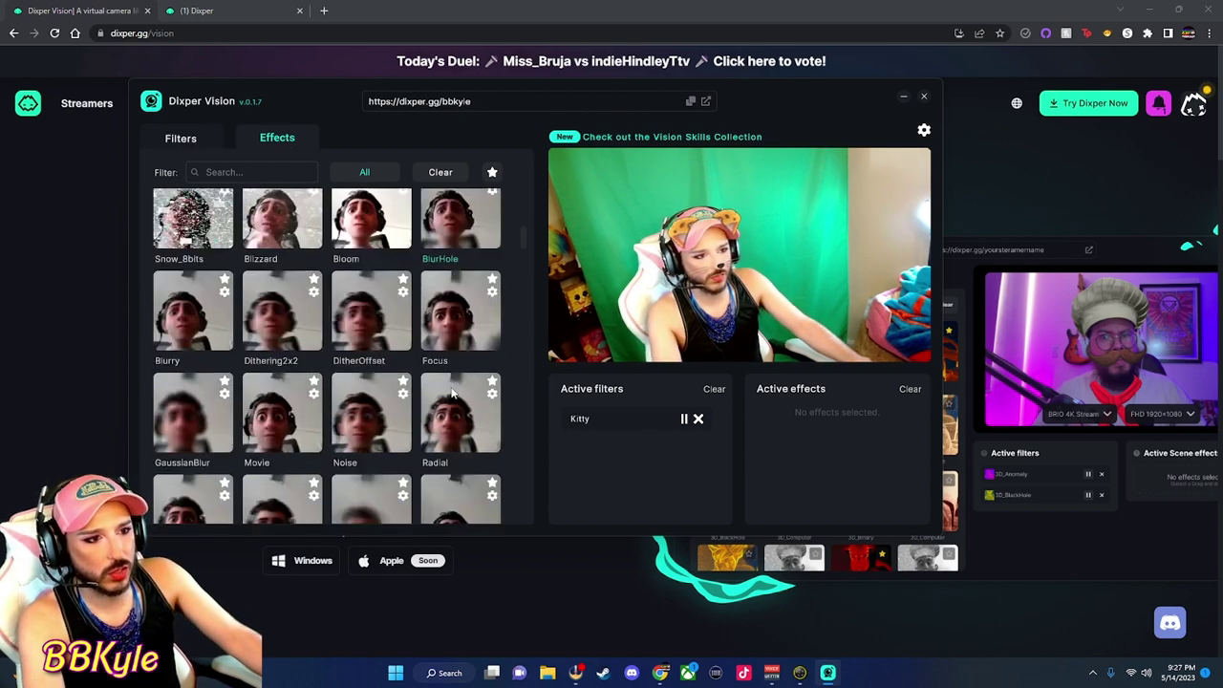
scroll(454, 391, down, 5)
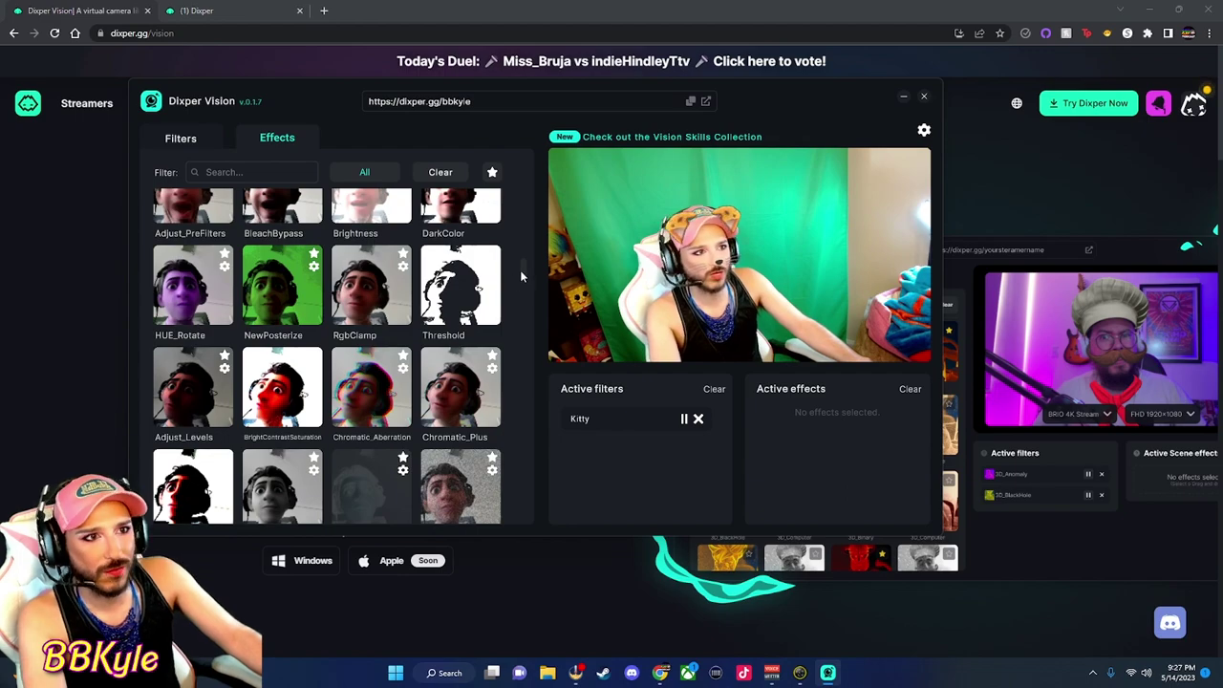
drag(520, 269, 517, 173)
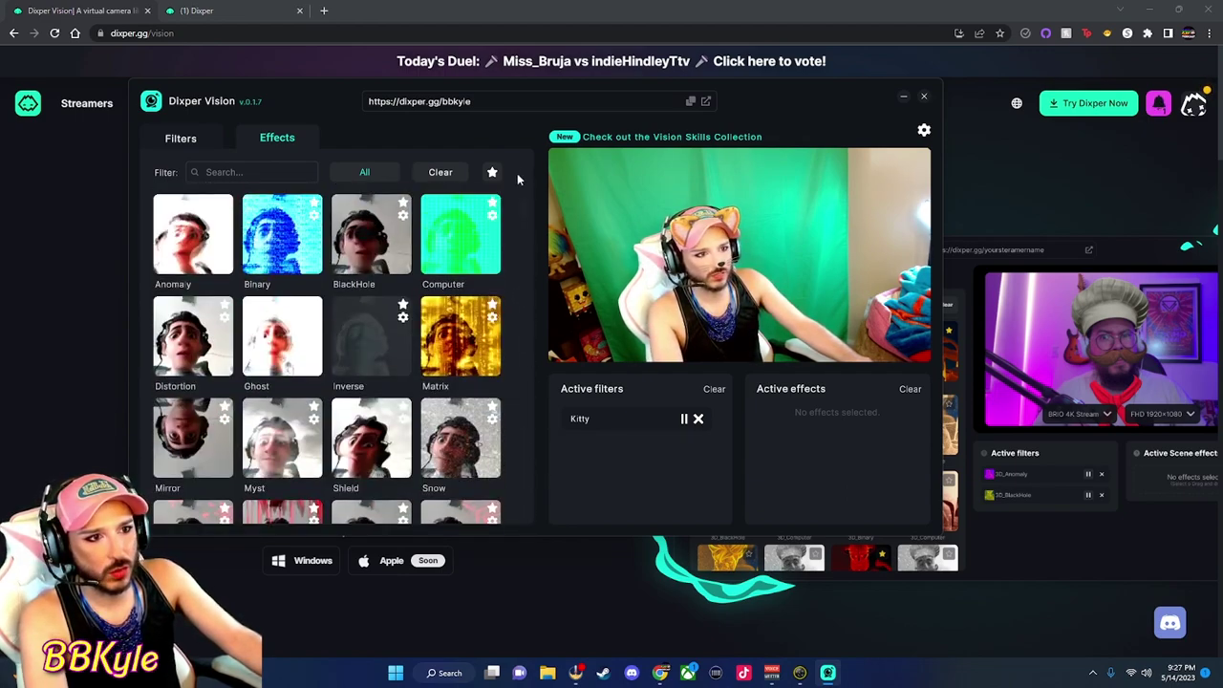
click(364, 235)
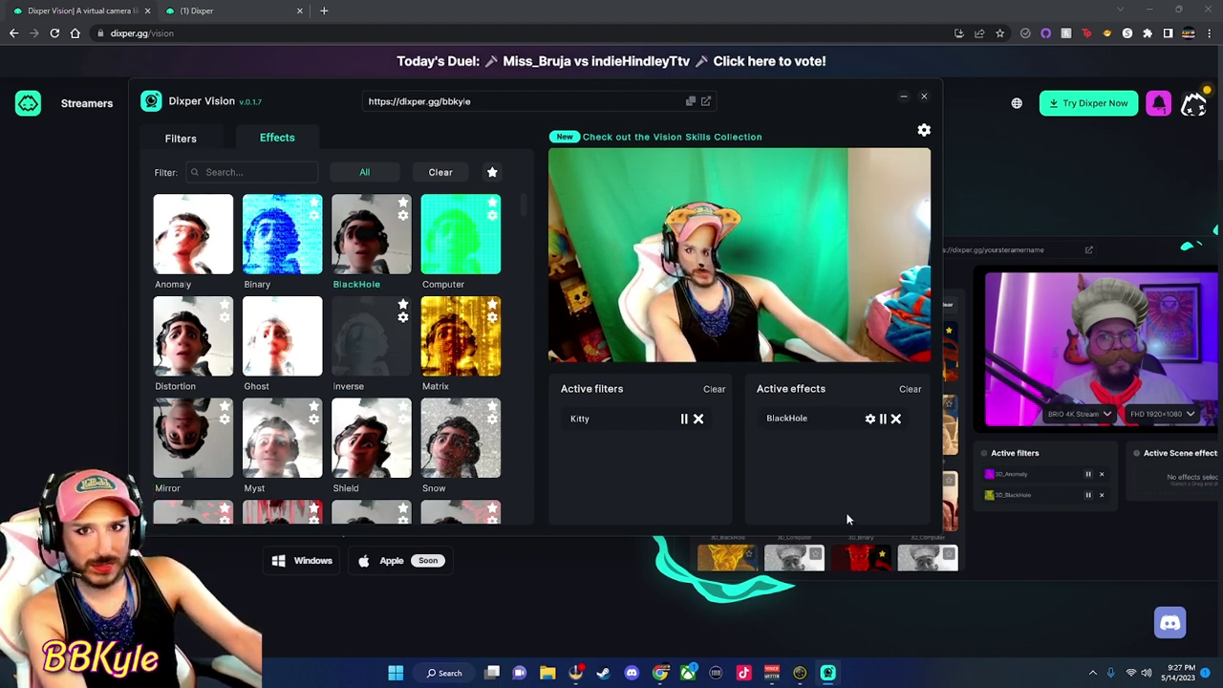
Step: In BlackHole's settings, toggle Visualize and lower FixDistance to minimum and Distance
click(870, 419)
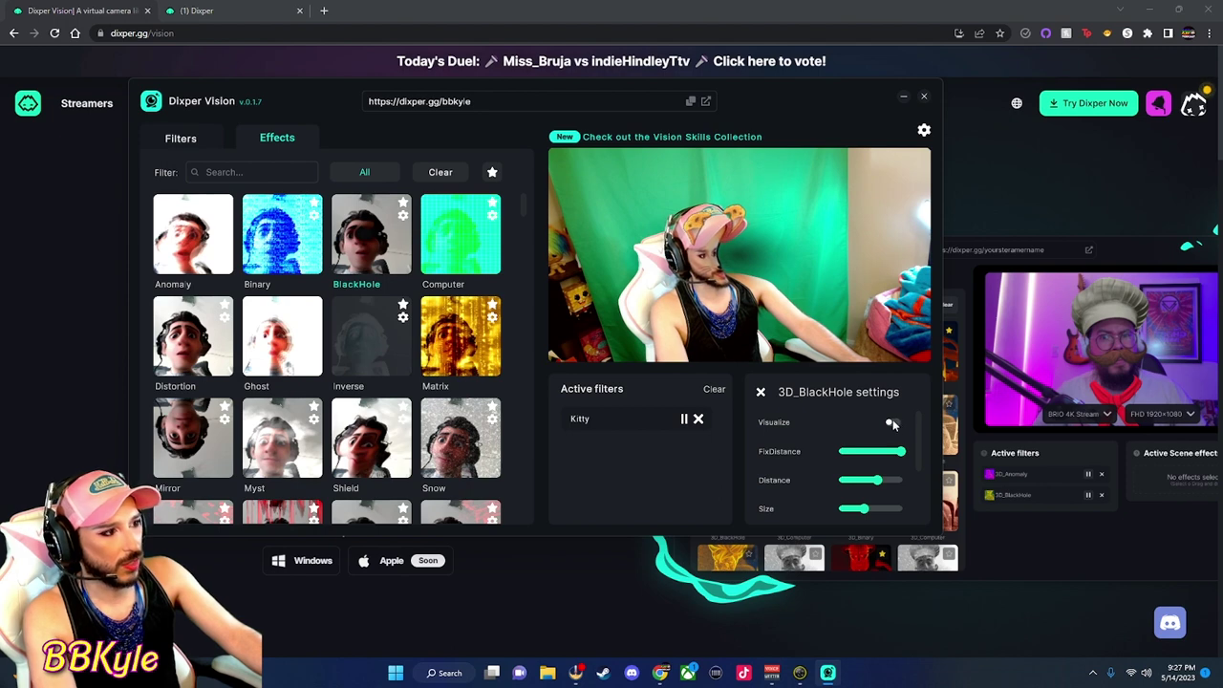
click(892, 423)
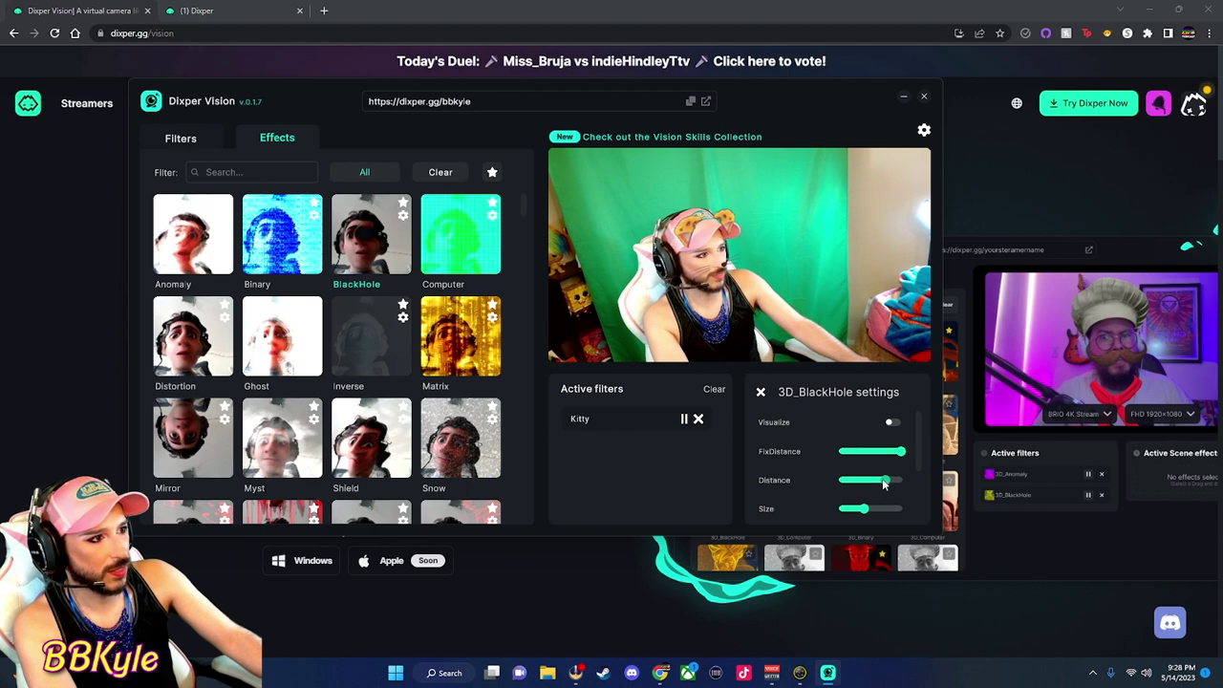
drag(884, 484, 843, 451)
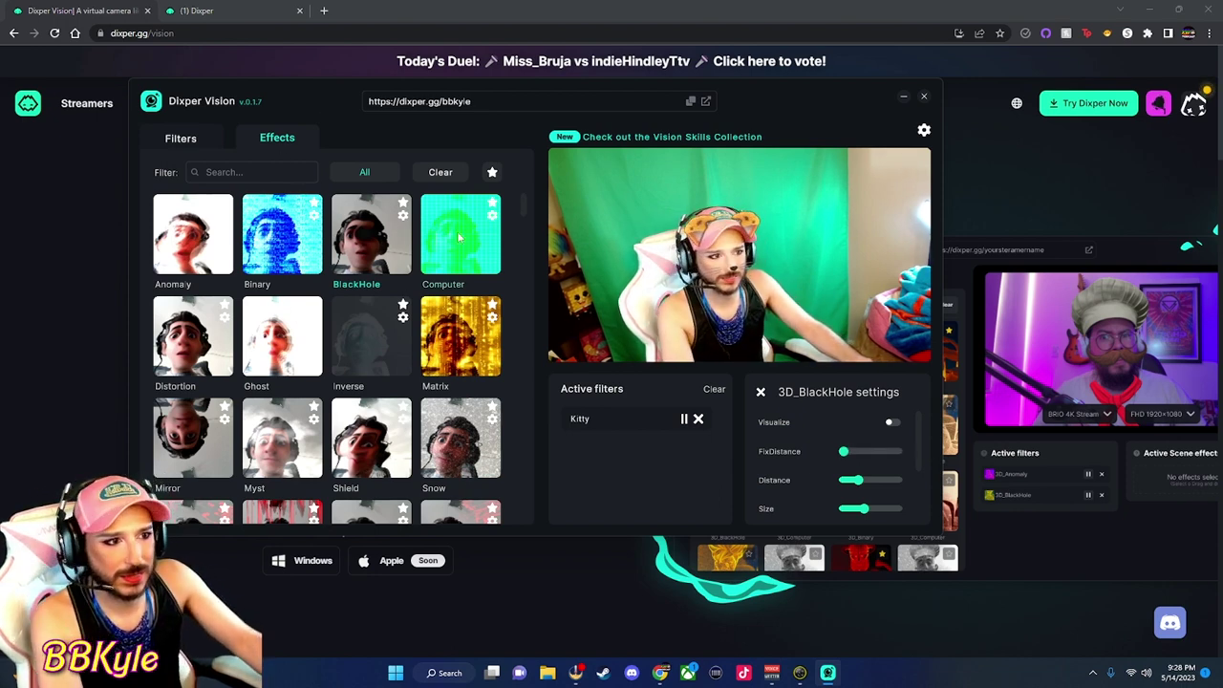
scroll(469, 354, down, 2)
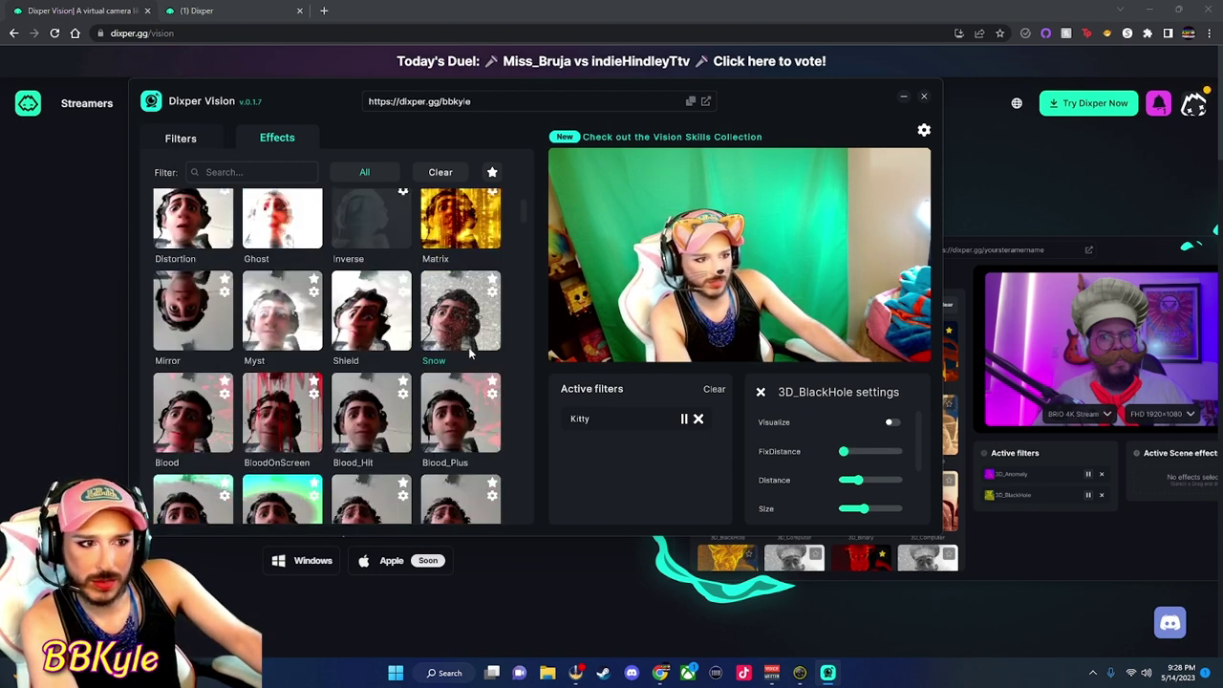
Step: Apply the Matrix effect and remove BlackHole from the webcam
click(462, 239)
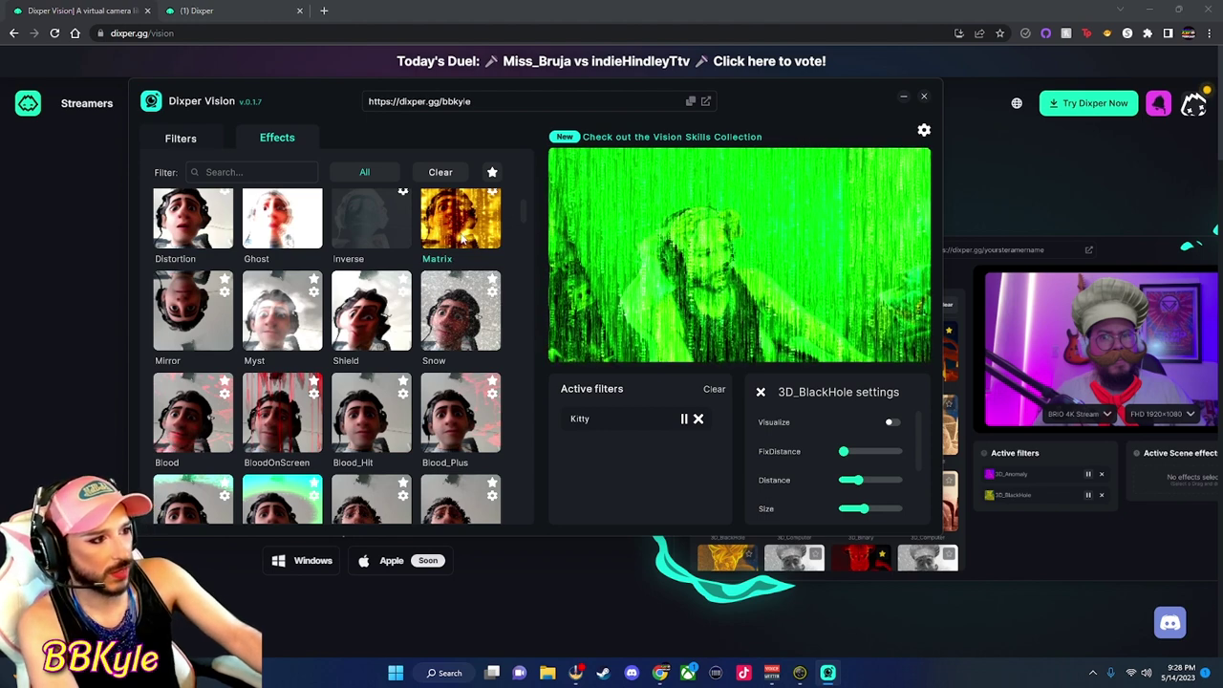
click(760, 394)
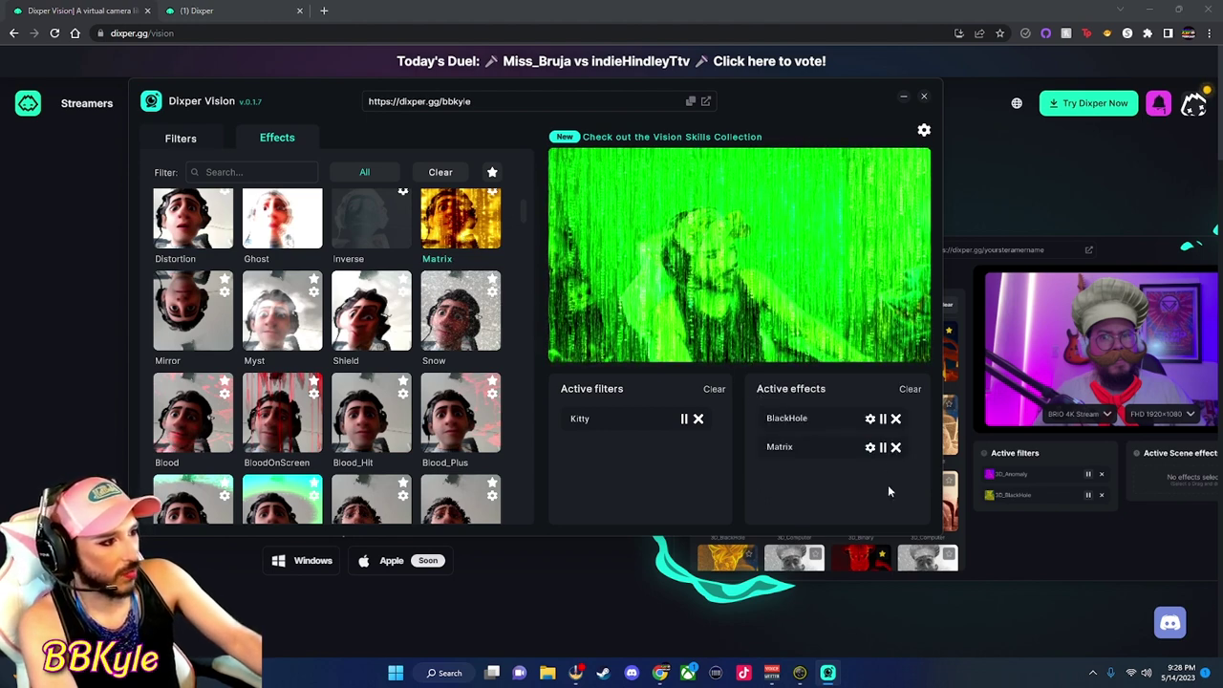
click(896, 418)
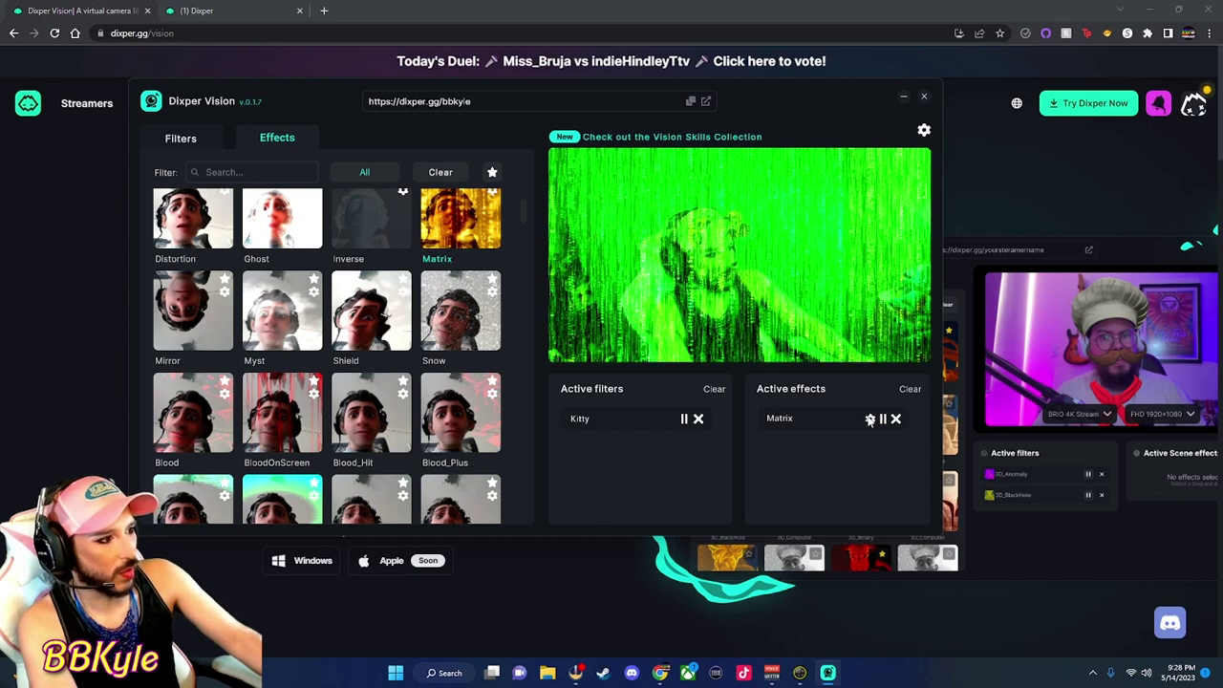
Step: Adjust the Matrix FixDistance, LightIntensity, MatrixSize and Fade sliders for subtler rain
click(870, 419)
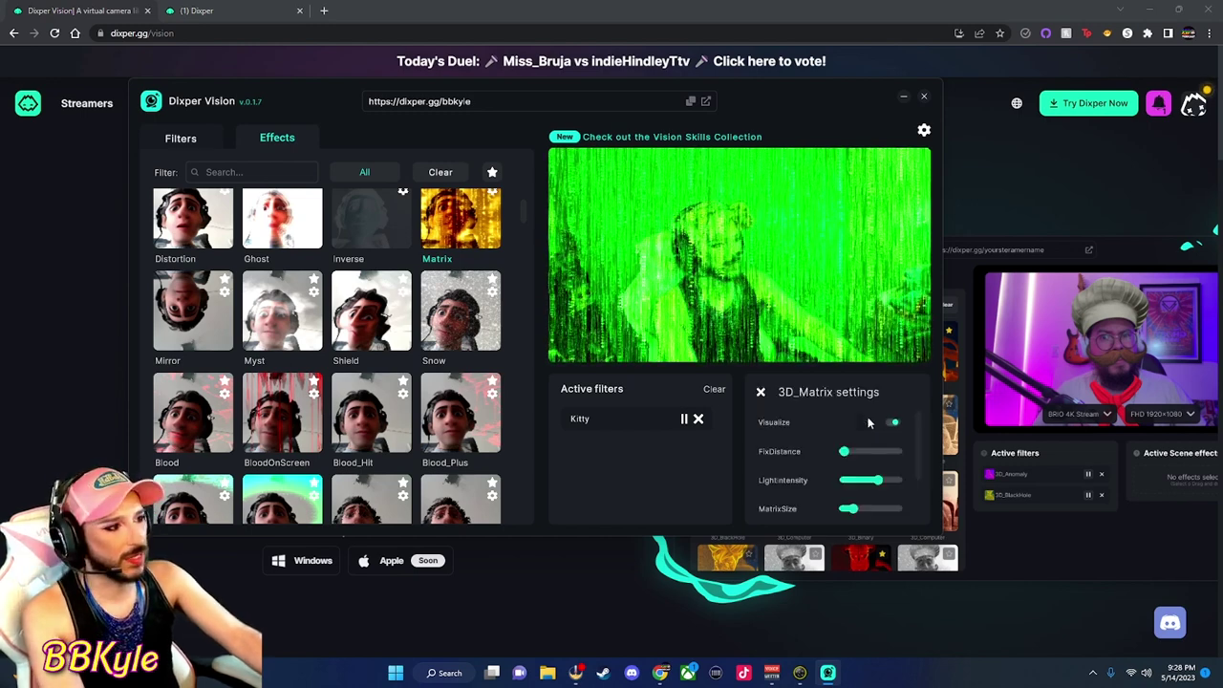
scroll(920, 440, down, 1)
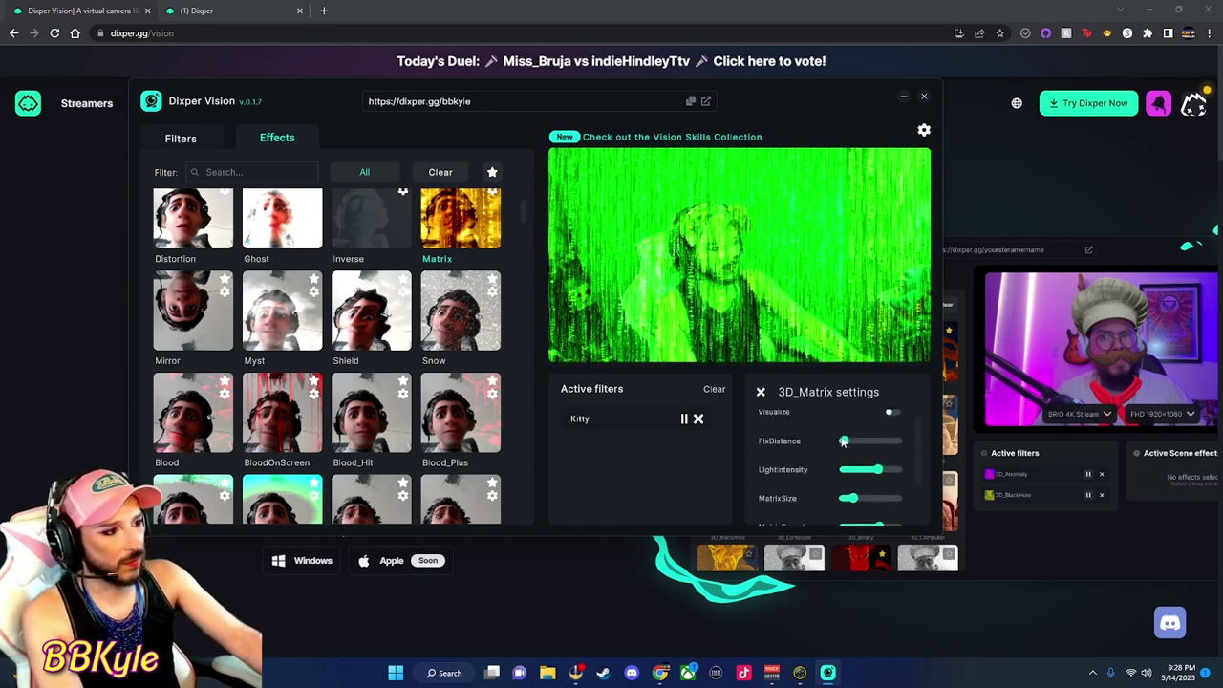
drag(844, 440, 900, 469)
mouse_move(850, 501)
mouse_down()
mouse_move(903, 499)
mouse_move(834, 500)
mouse_move(868, 498)
mouse_up()
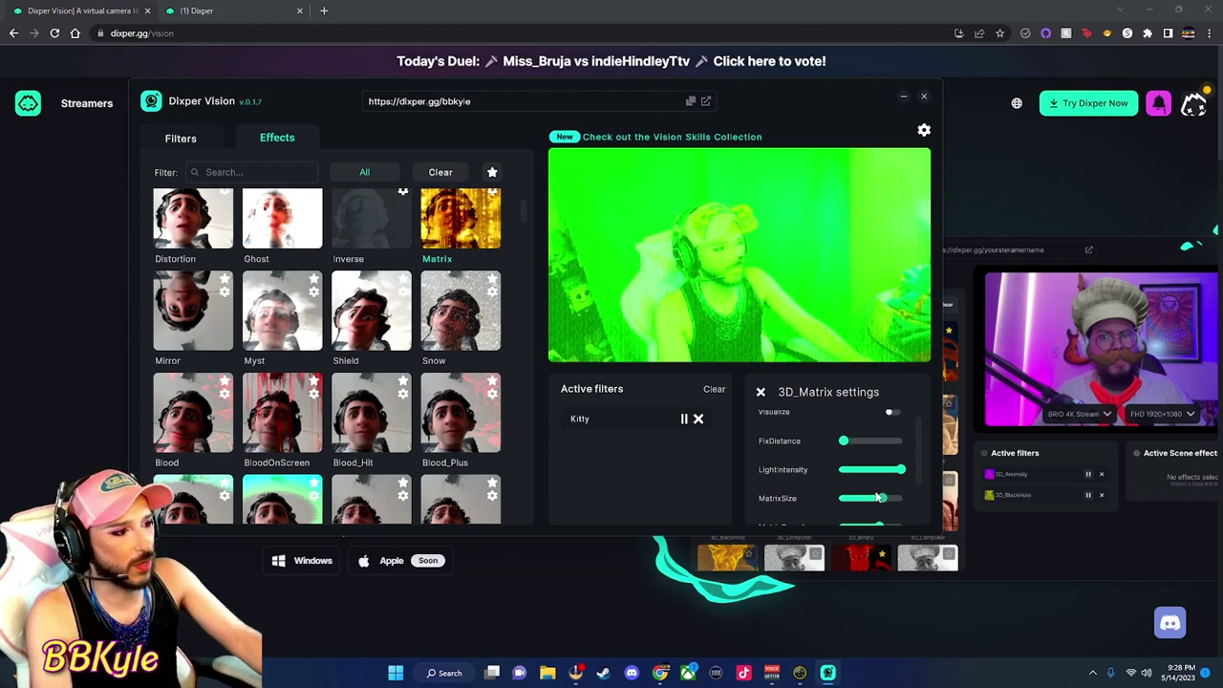
drag(867, 498, 846, 507)
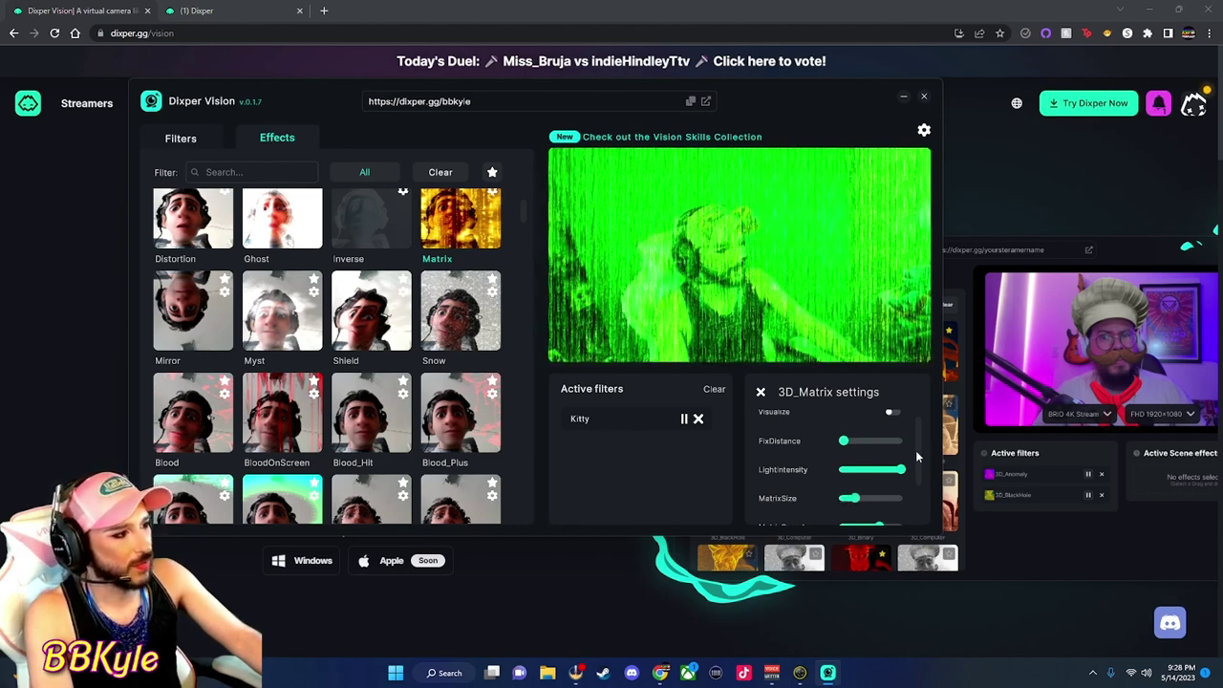
scroll(916, 457, down, 3)
mouse_move(901, 485)
mouse_down()
mouse_move(849, 490)
mouse_move(898, 489)
mouse_move(869, 486)
mouse_move(869, 461)
mouse_move(911, 466)
mouse_move(869, 468)
mouse_move(888, 467)
mouse_up()
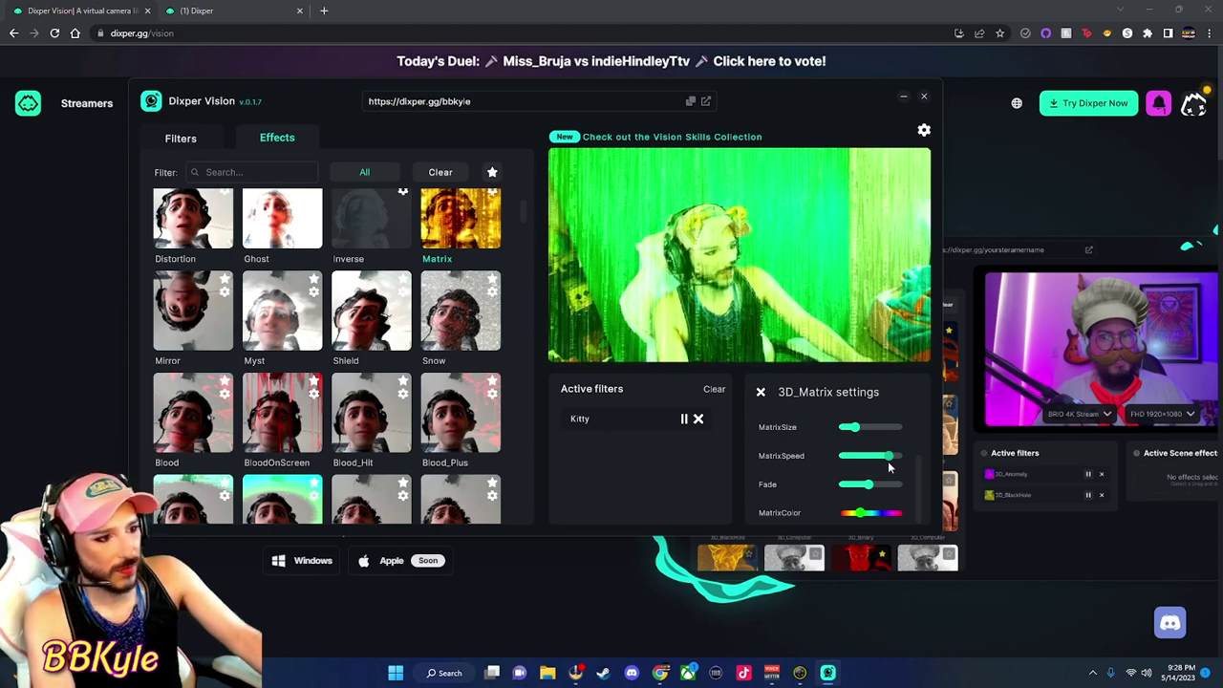
Step: Remove the Matrix effect, leaving only Kitty, and return to the face filters list
click(760, 393)
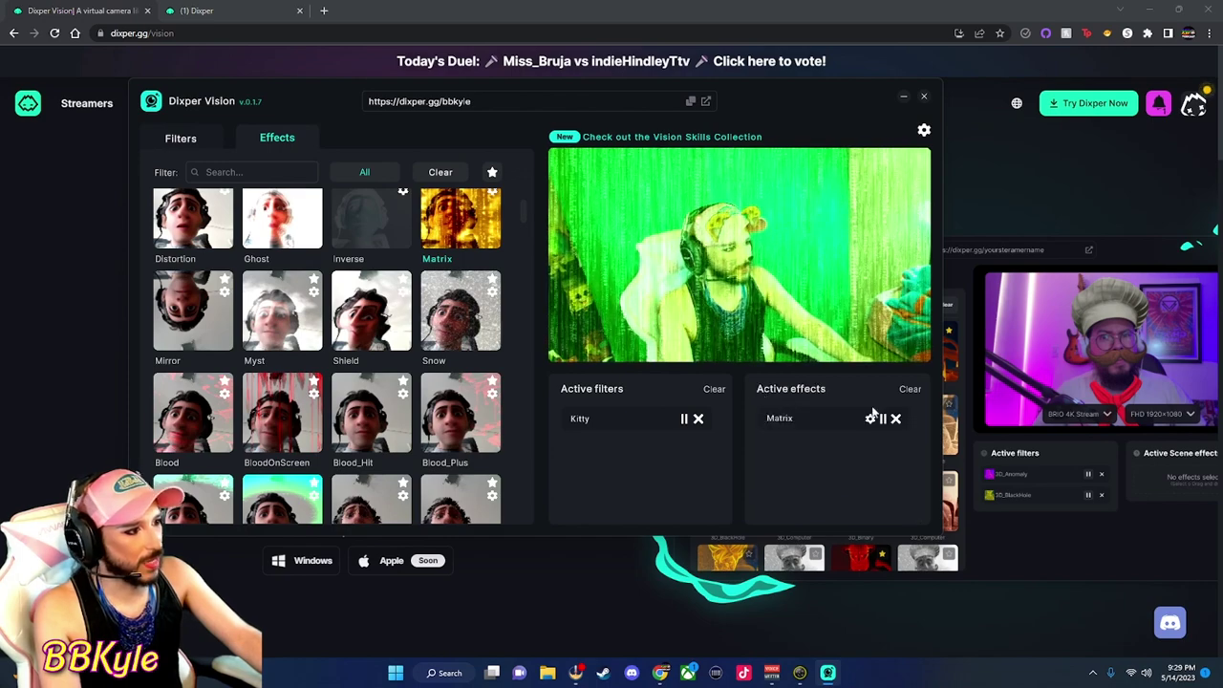
click(896, 419)
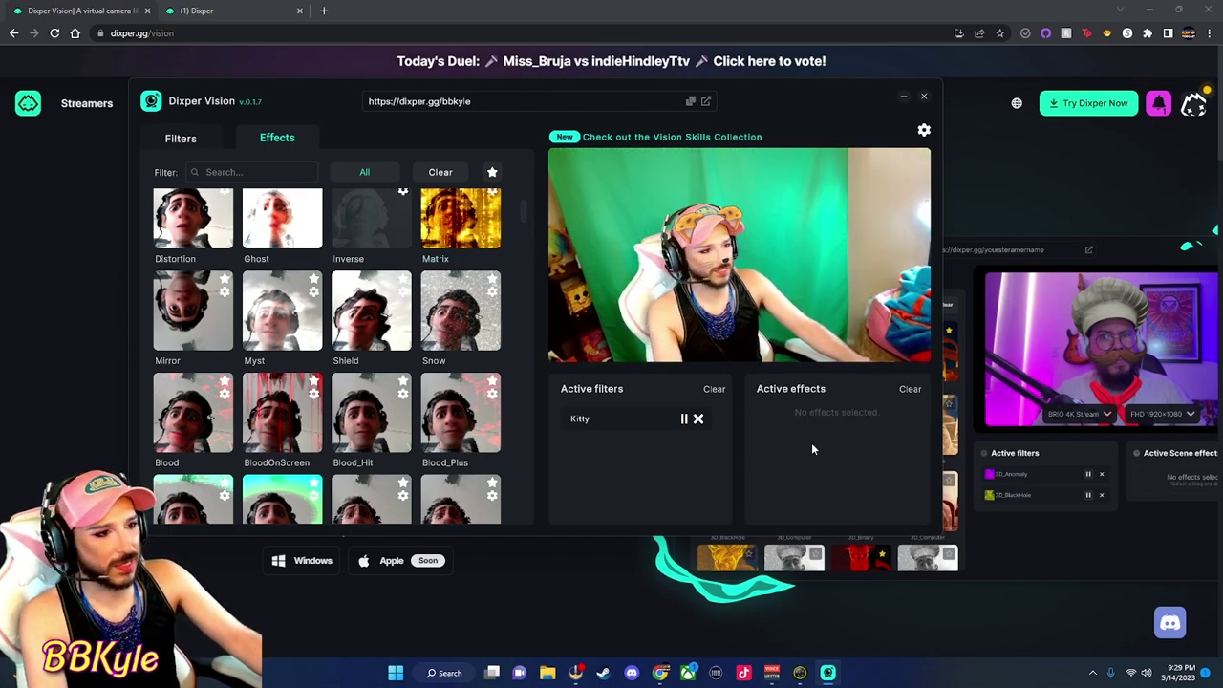
click(192, 138)
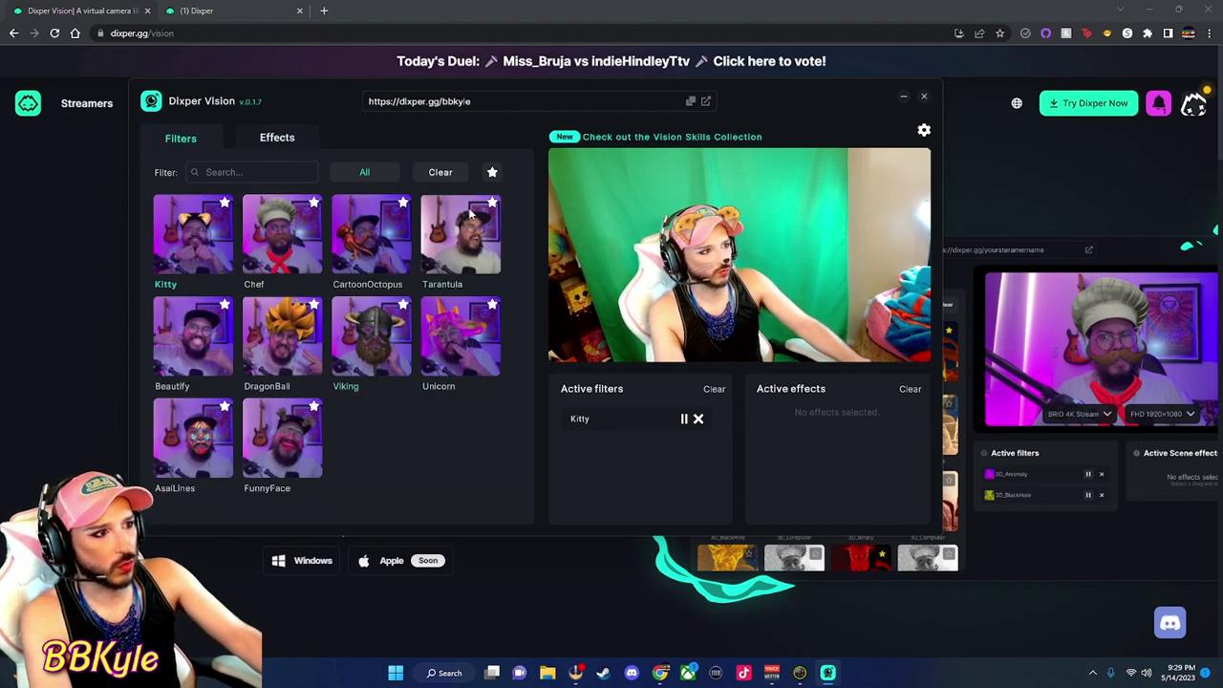
mouse_move(565, 303)
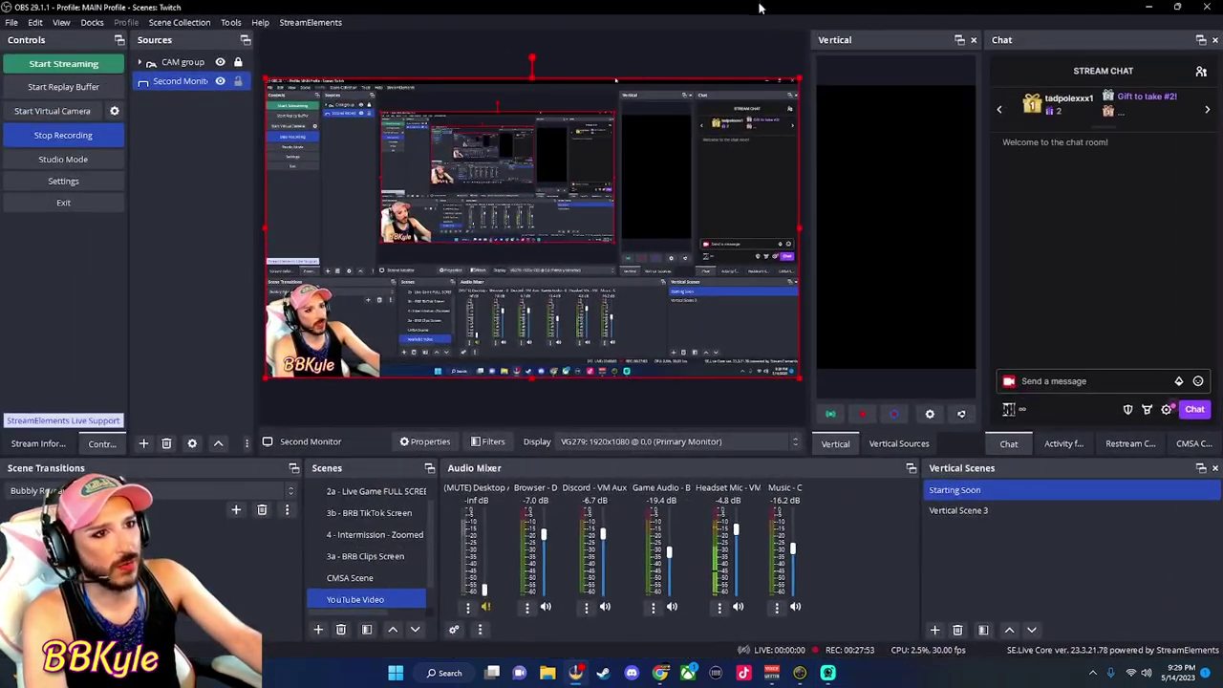
Step: Add a Video Capture Device source named 'Dixper' in OBS
click(195, 103)
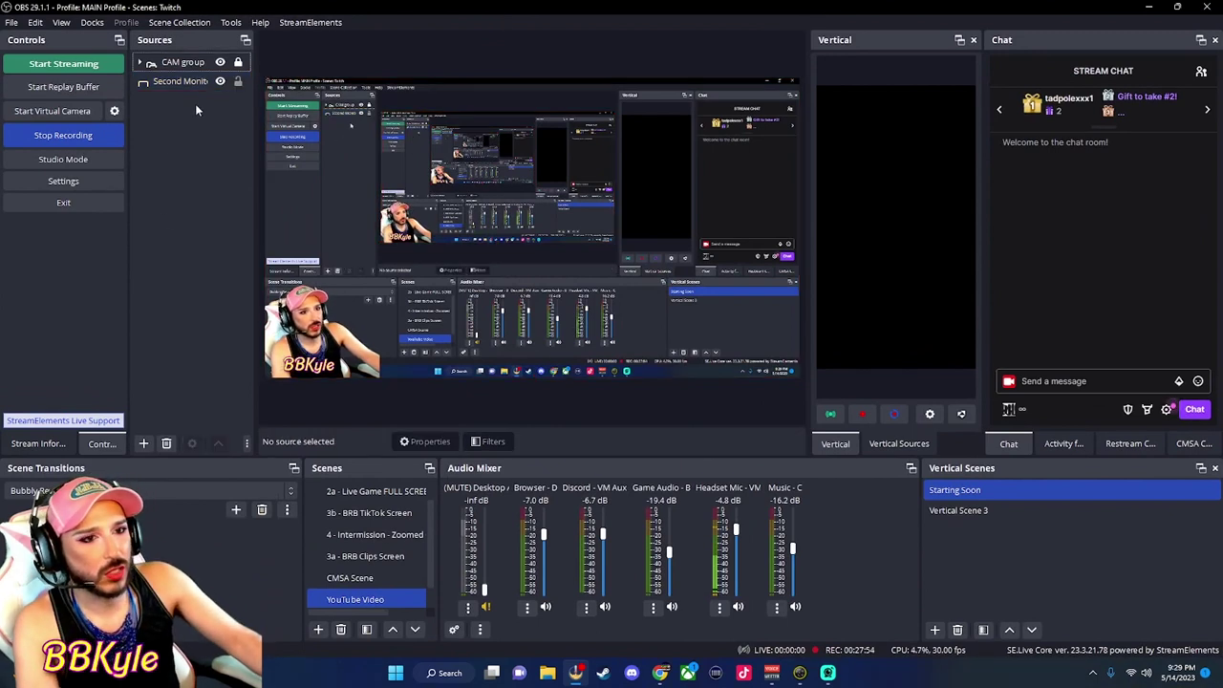
click(143, 444)
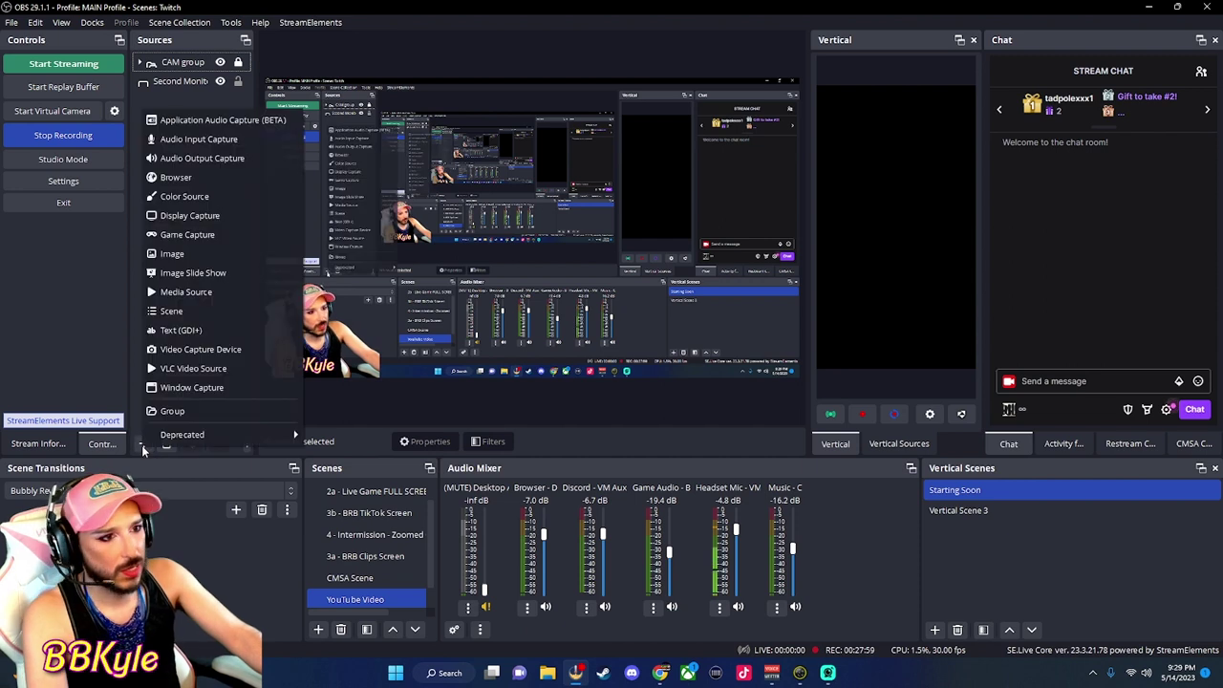
click(248, 349)
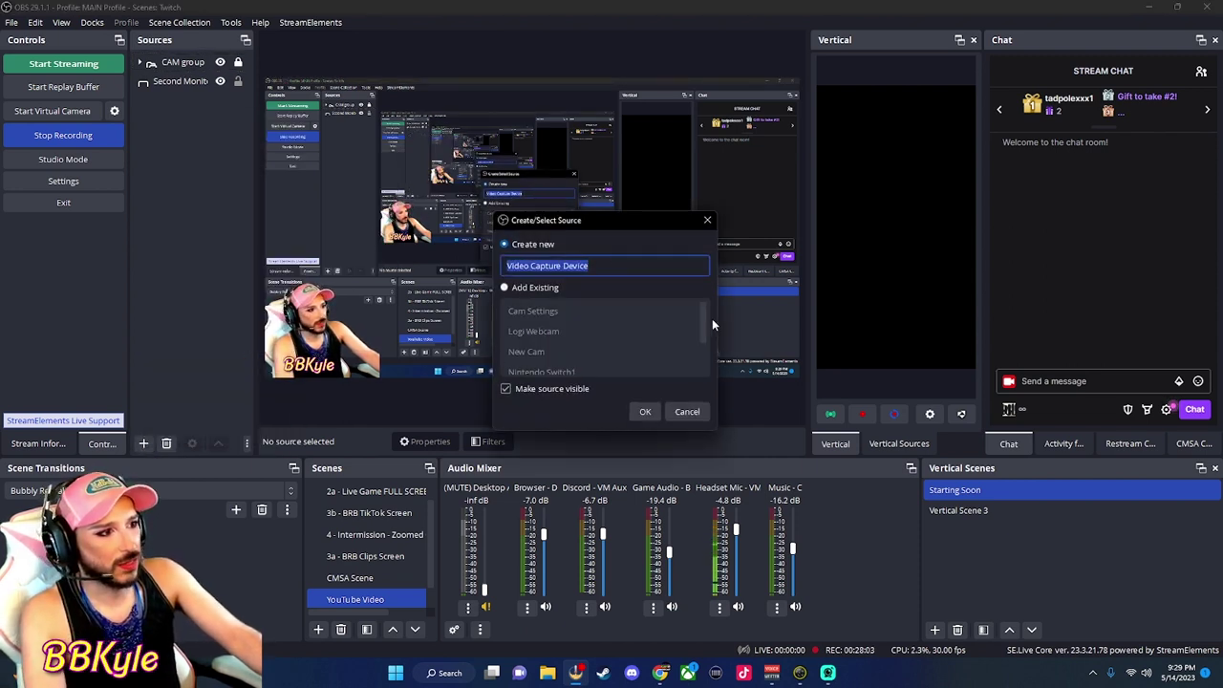
text(D)
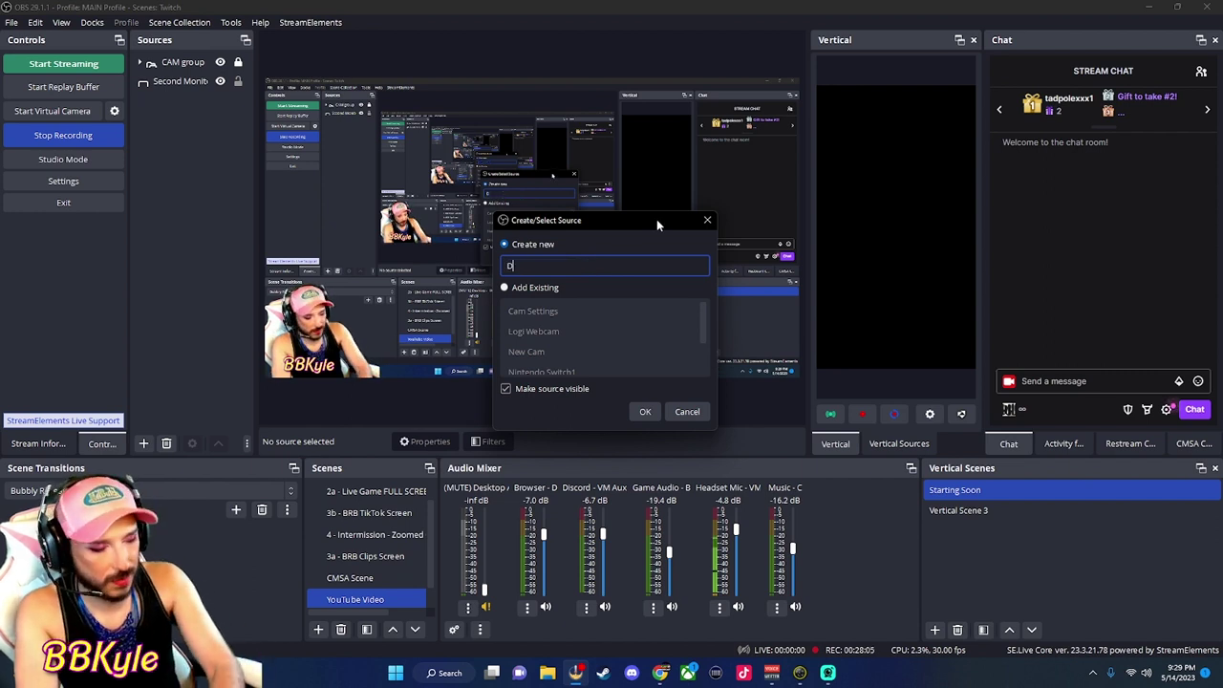
text(ixper)
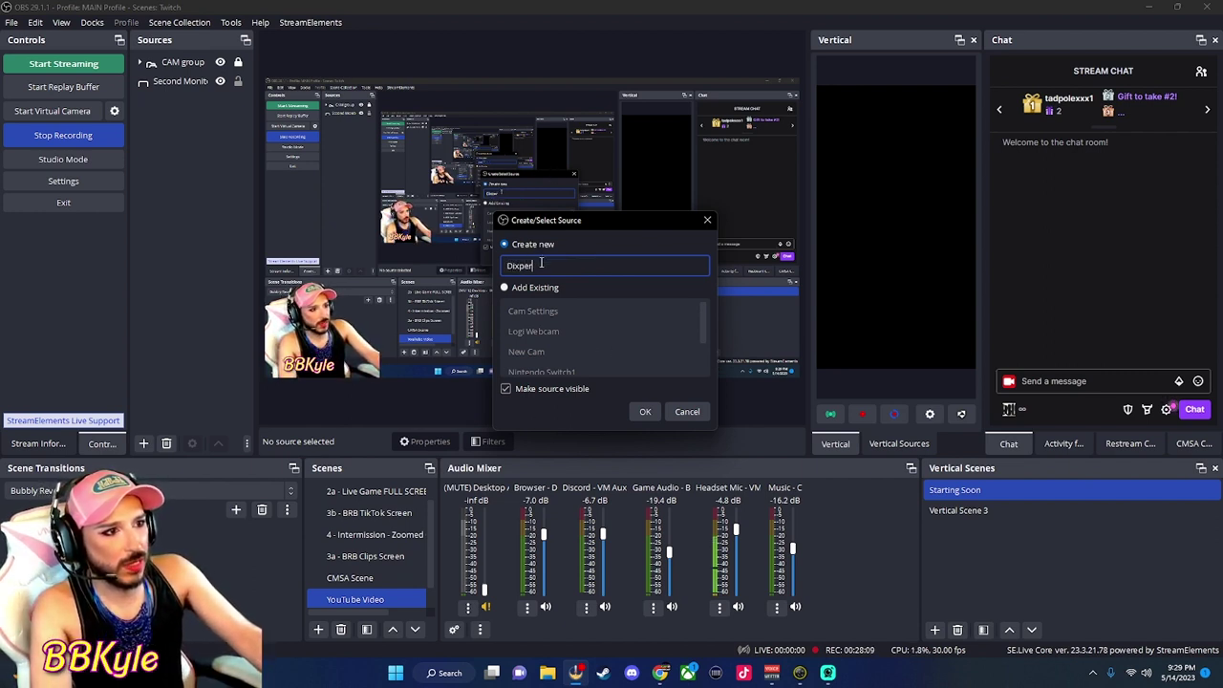
click(648, 412)
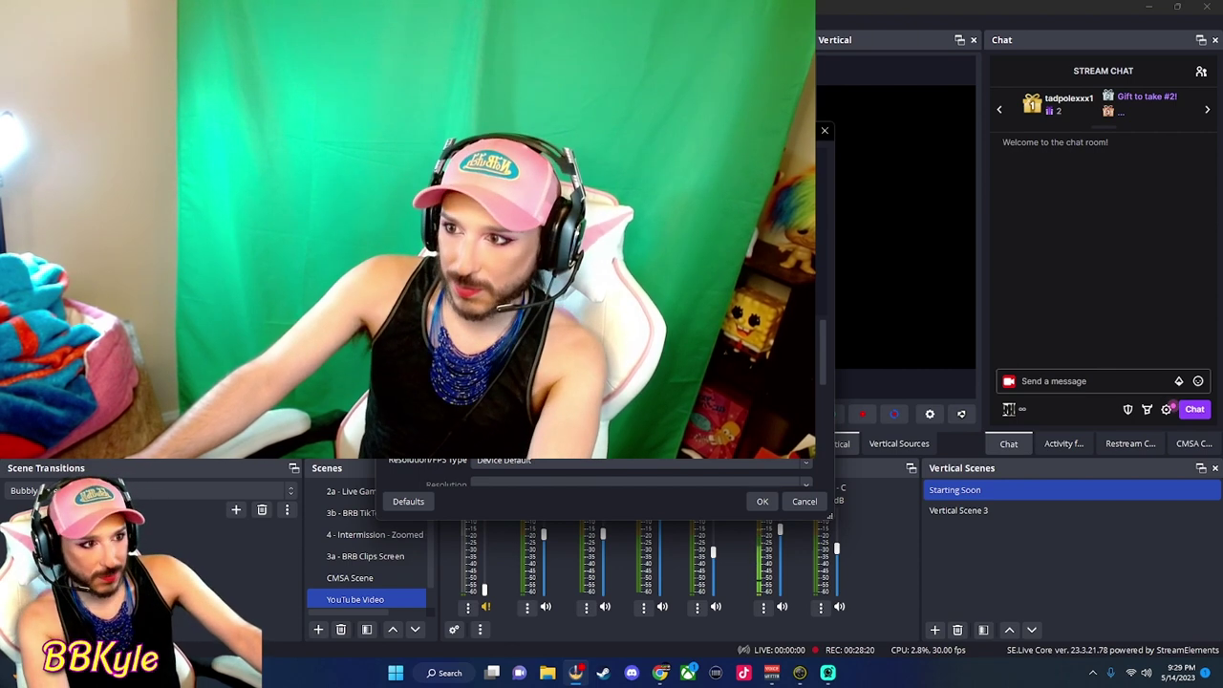
Step: Accept the Dixper capture properties and flip the source horizontally
click(762, 501)
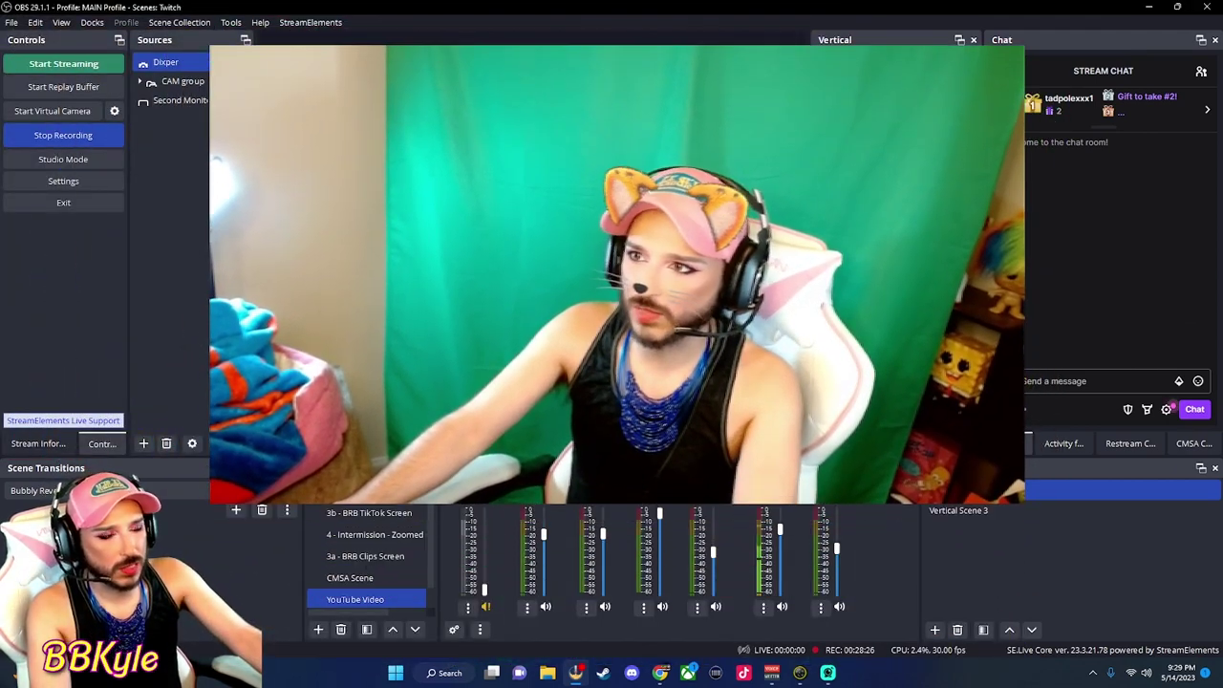
right_click(540, 287)
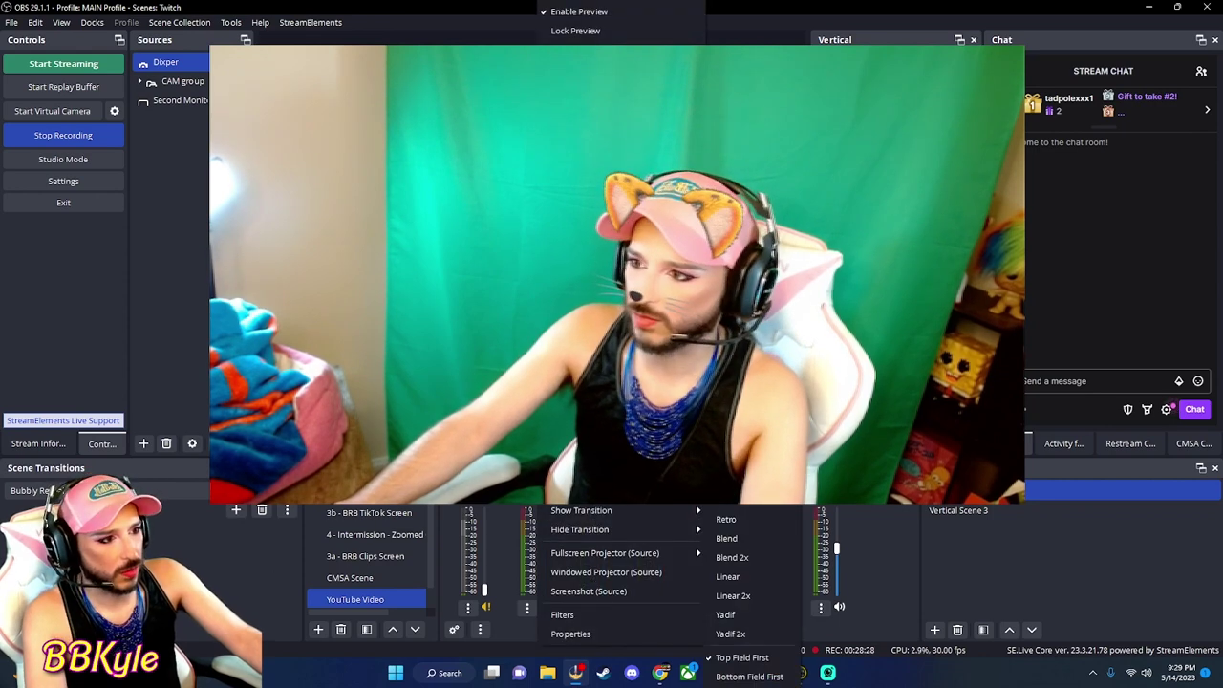
mouse_move(650, 491)
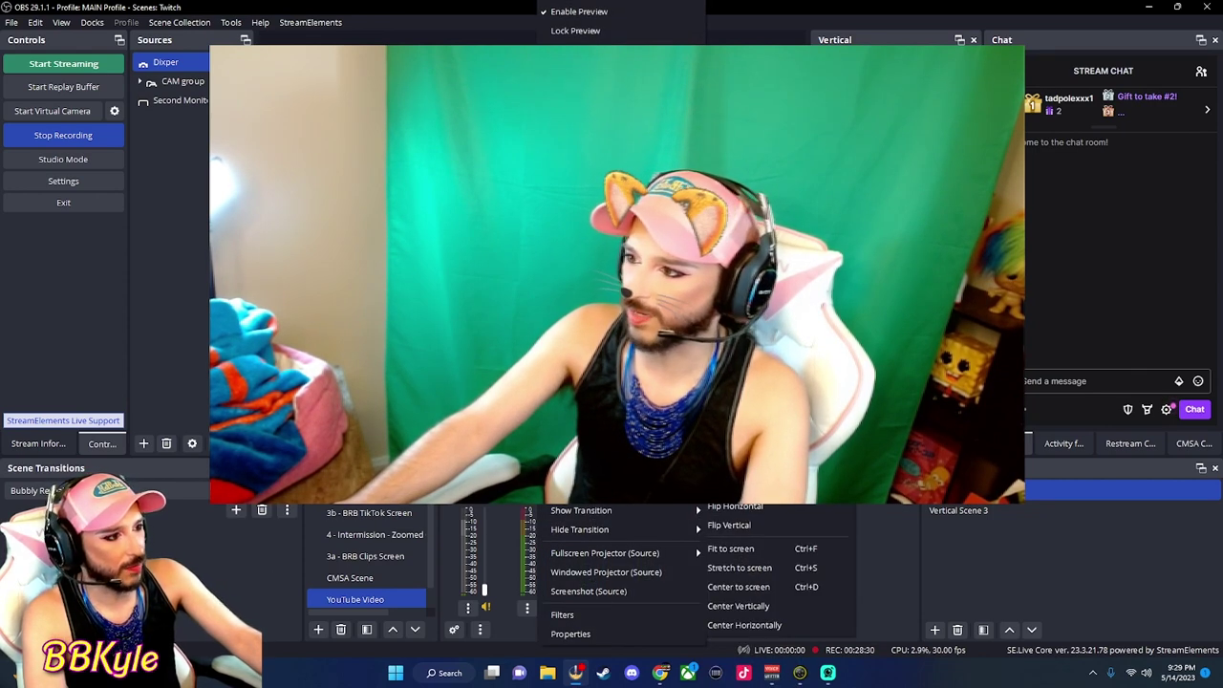
click(761, 507)
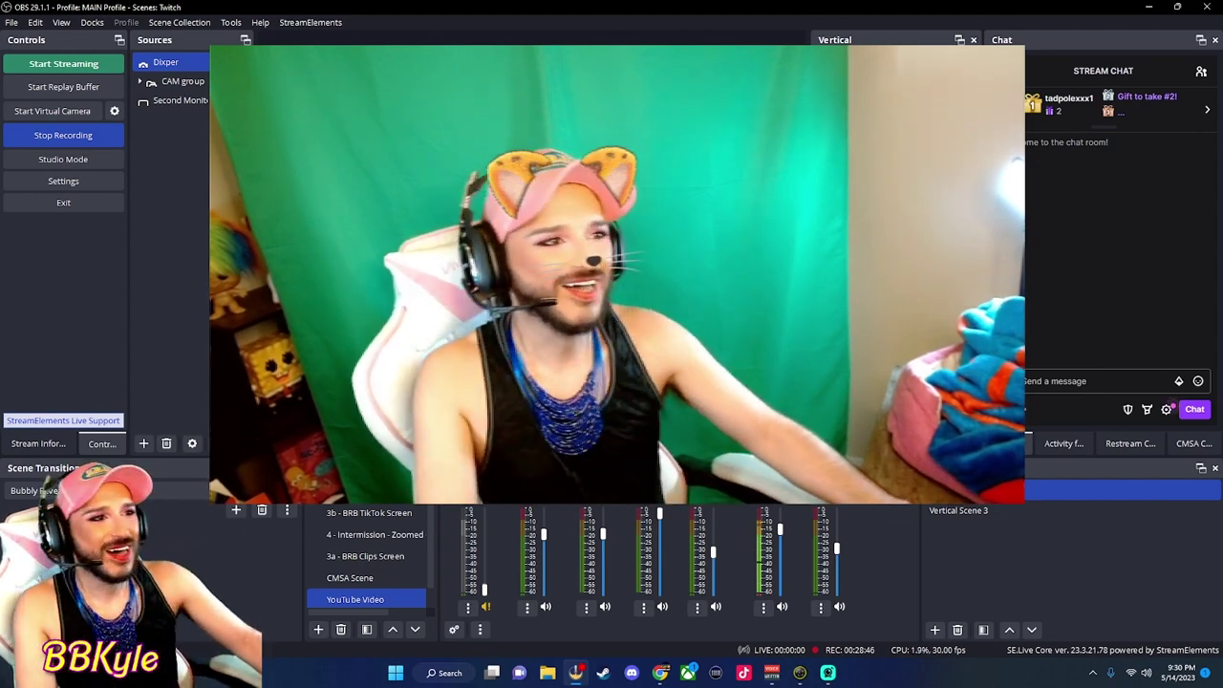
click(177, 100)
click(167, 62)
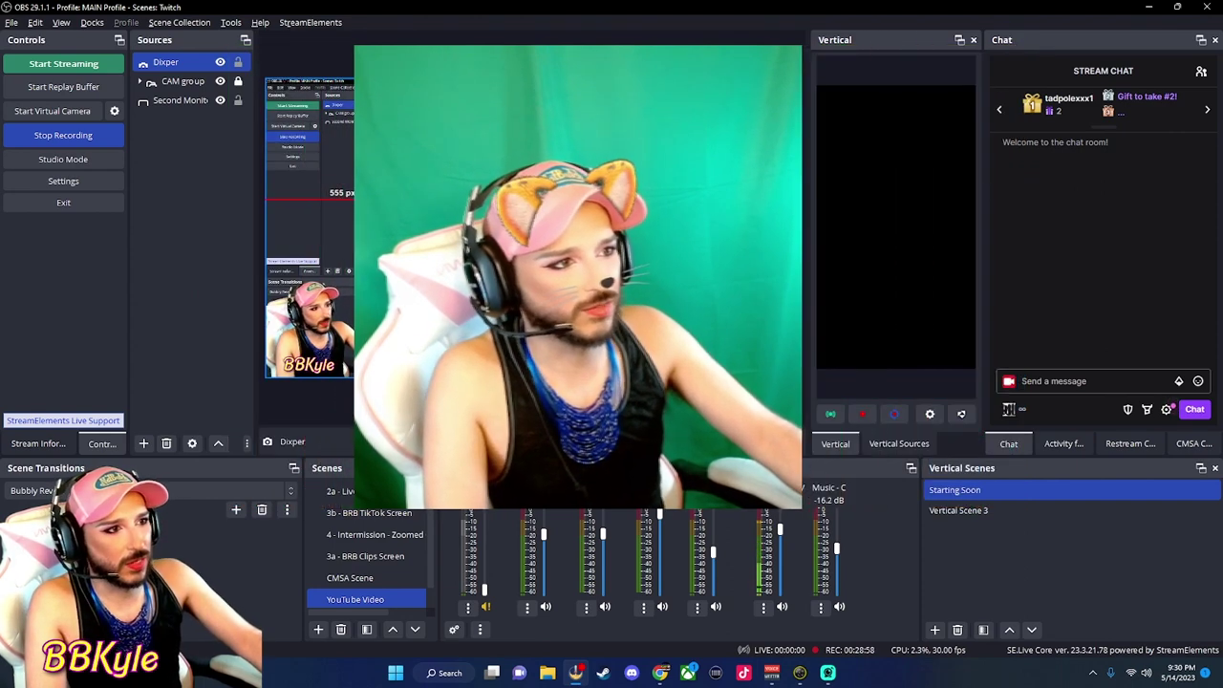
Step: Add a Chroma Key effect filter to the Dixper source
right_click(583, 536)
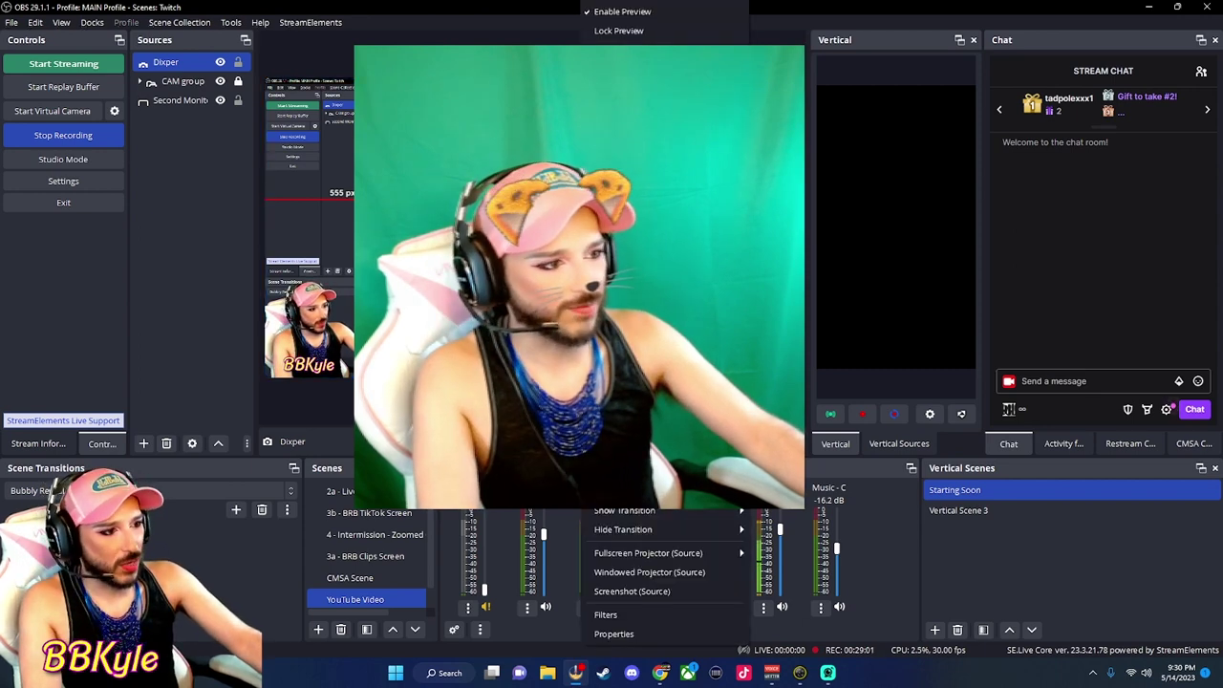
click(646, 619)
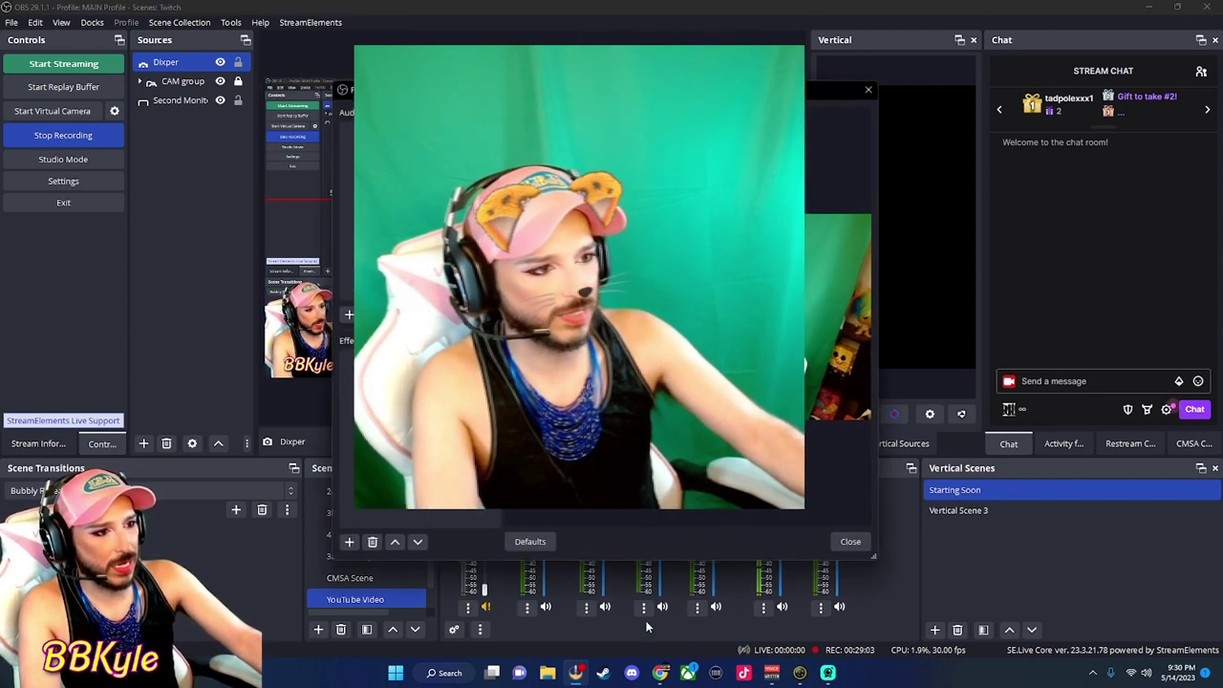
click(349, 543)
click(381, 528)
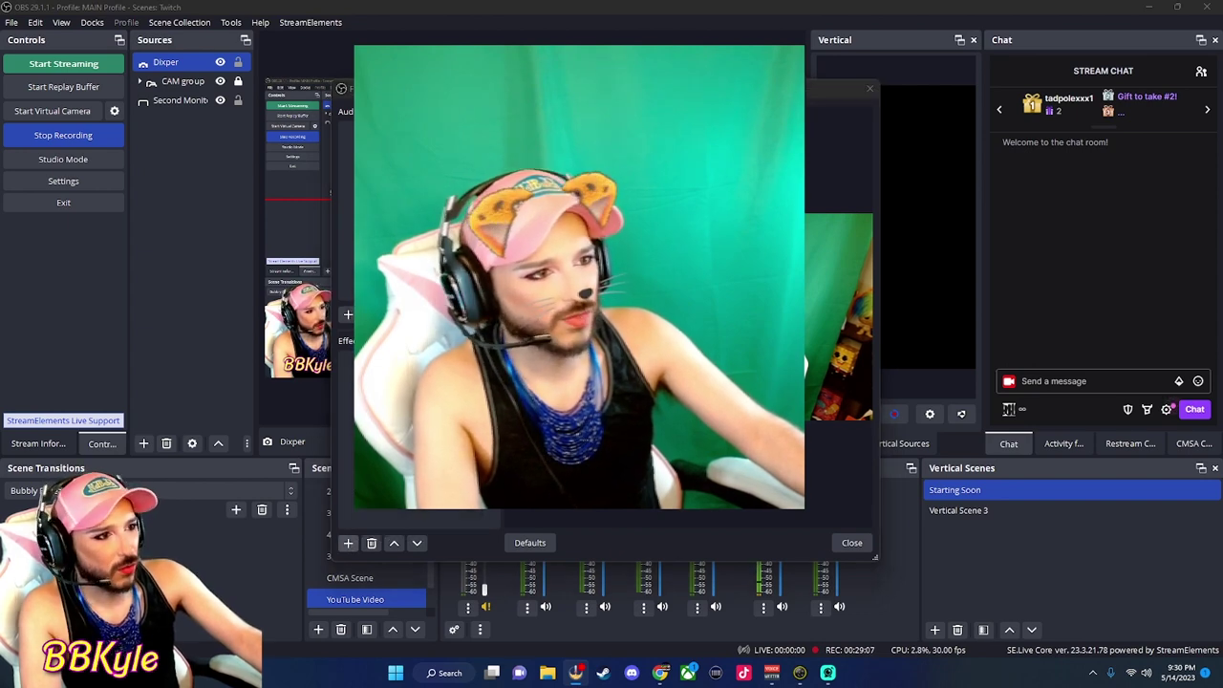
key(Return)
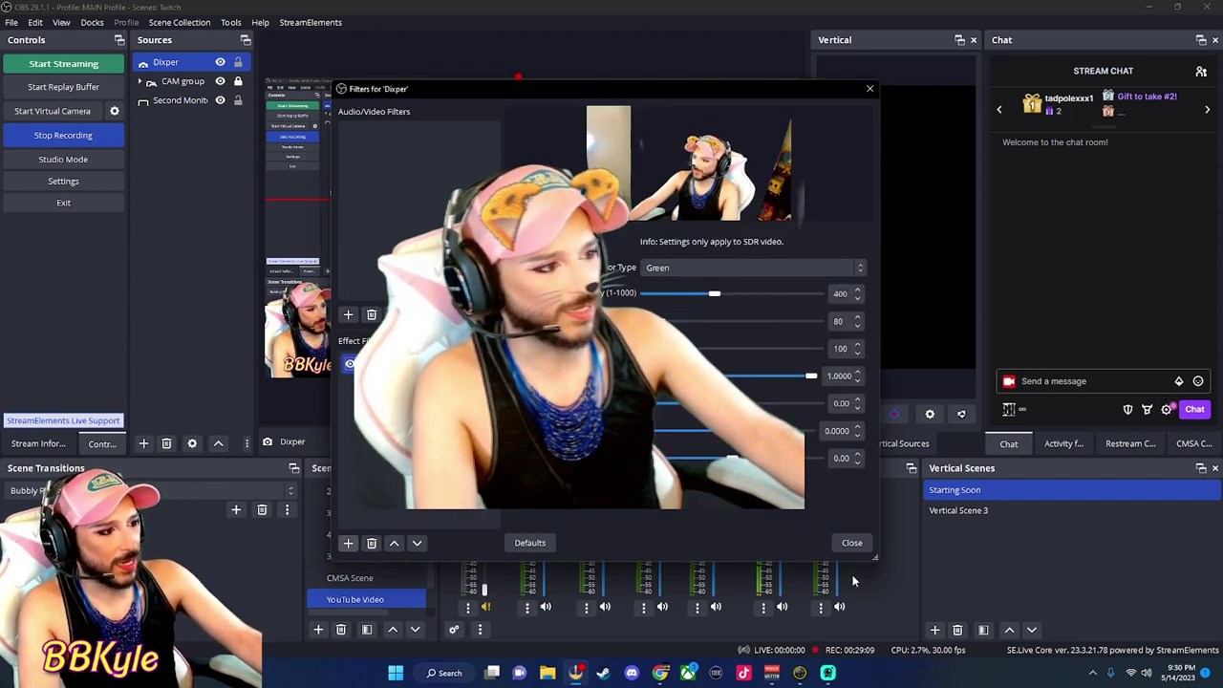
click(849, 541)
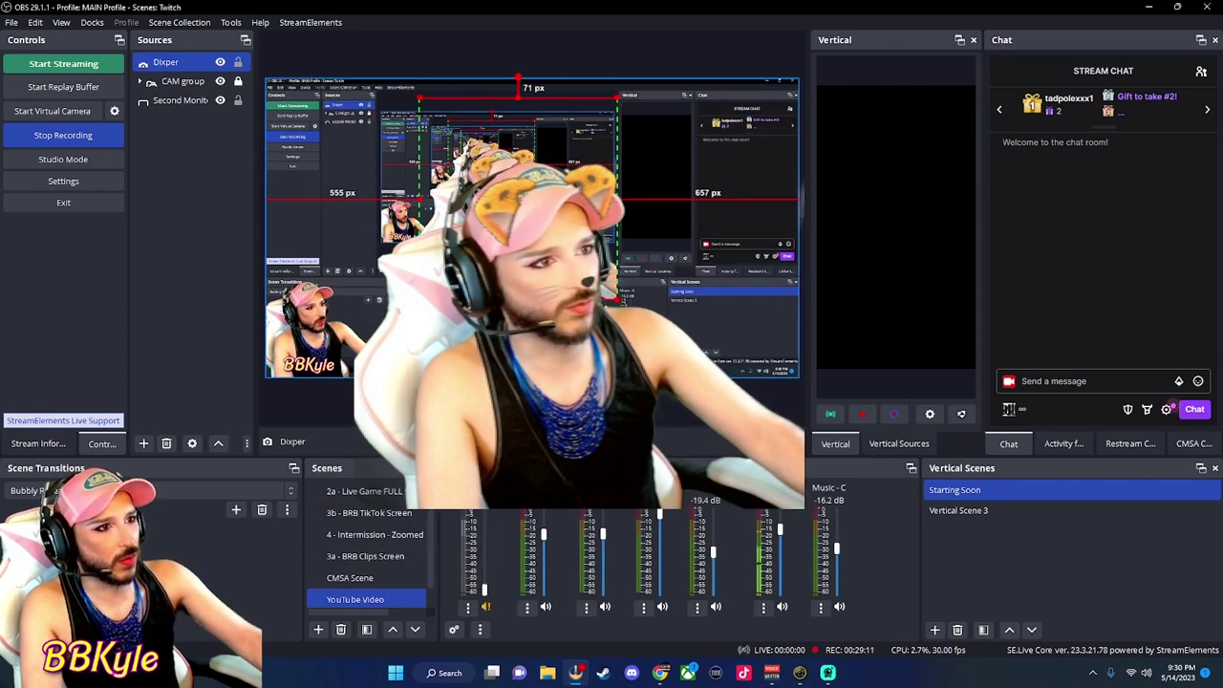
Step: Shrink the Dixper camera and position it in the scene's bottom-left
drag(513, 261, 341, 329)
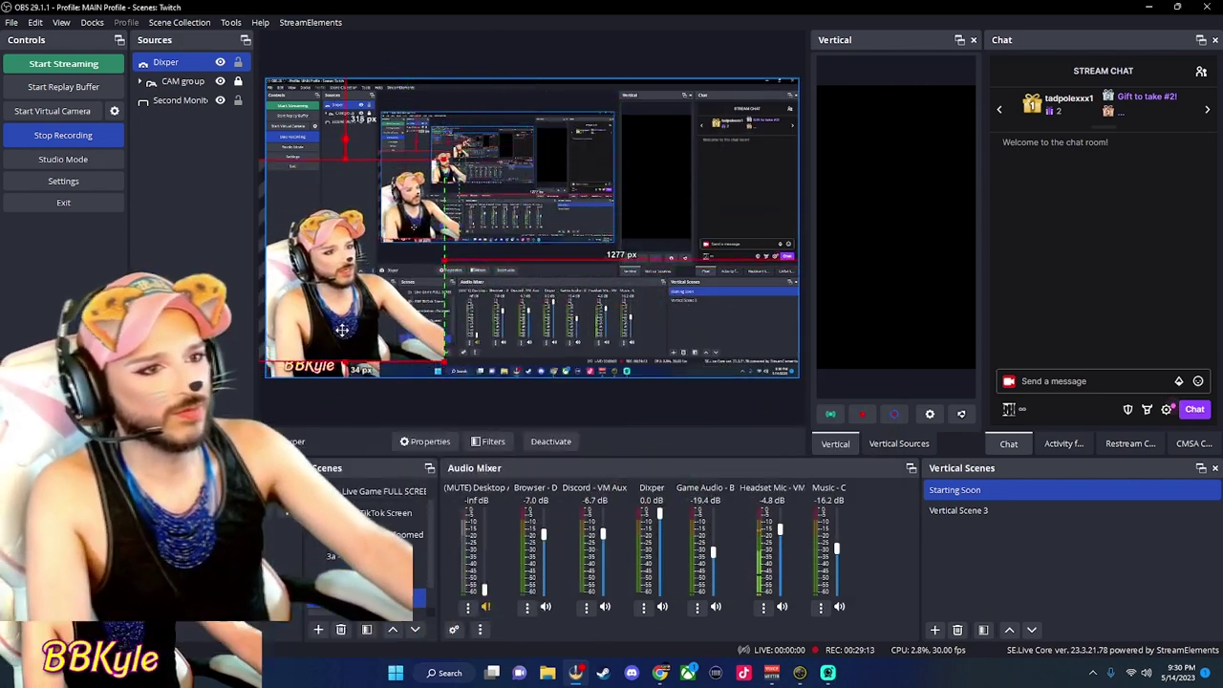
drag(444, 169, 372, 232)
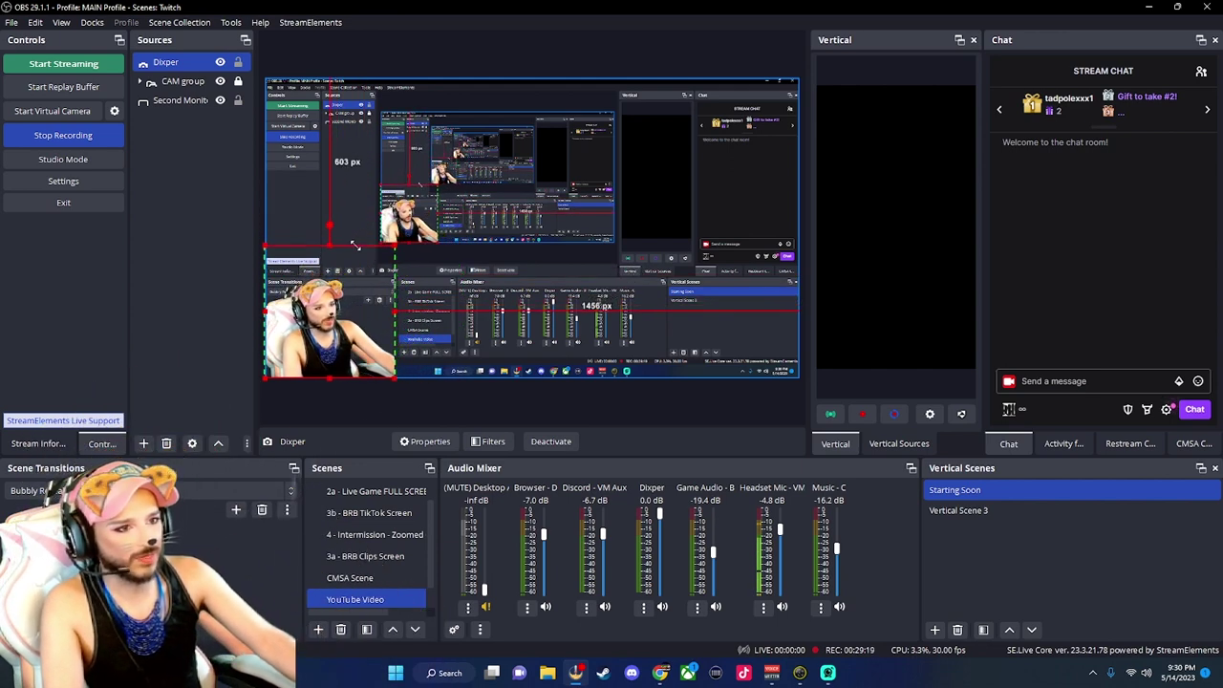
drag(329, 310, 441, 311)
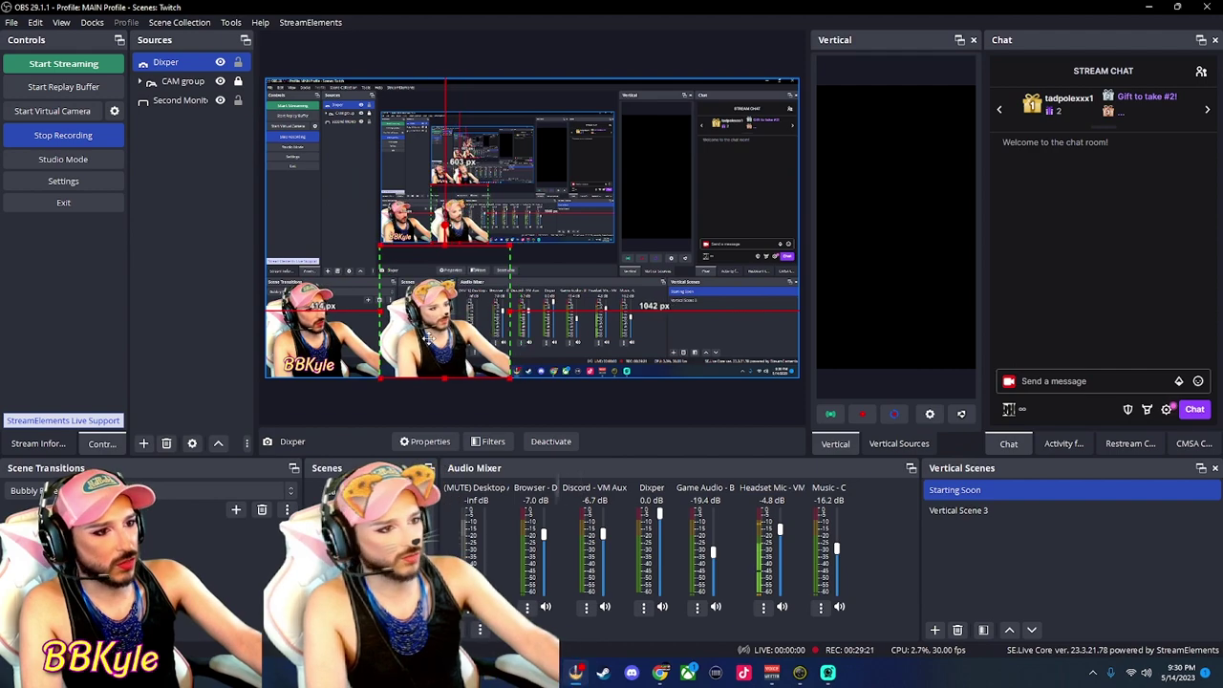
Step: Bring the Dixper Vision window to the front and reposition it back into full view beside OBS
click(829, 673)
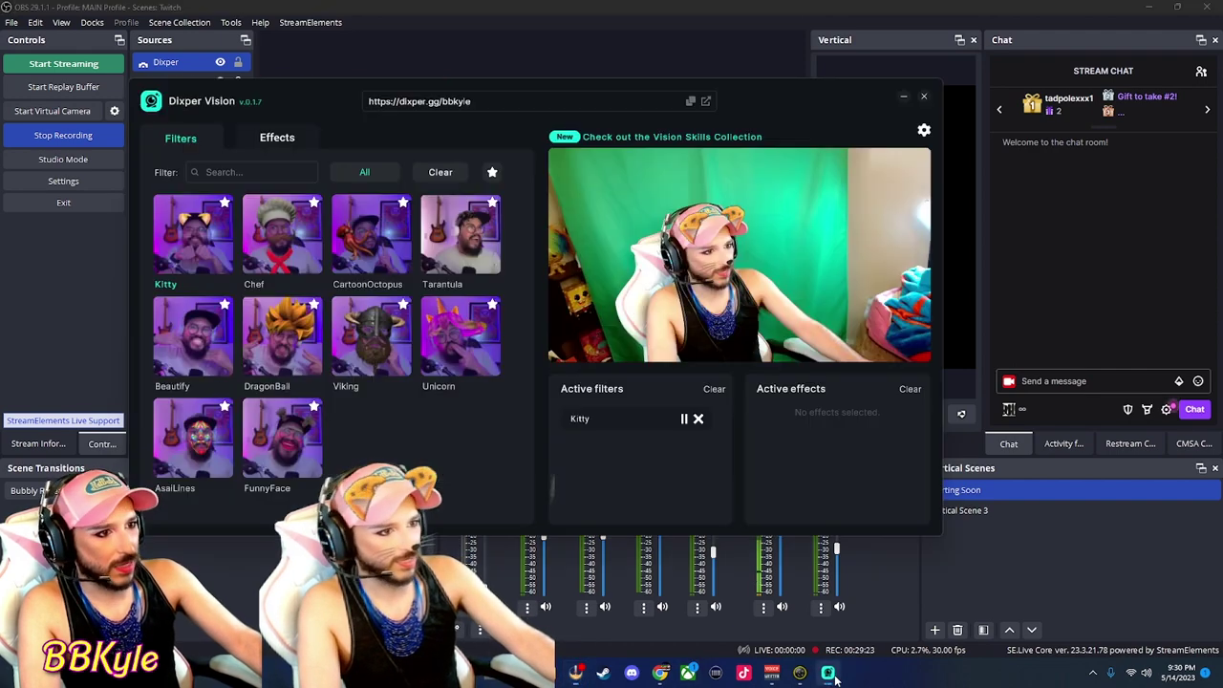
drag(742, 84, 1222, 74)
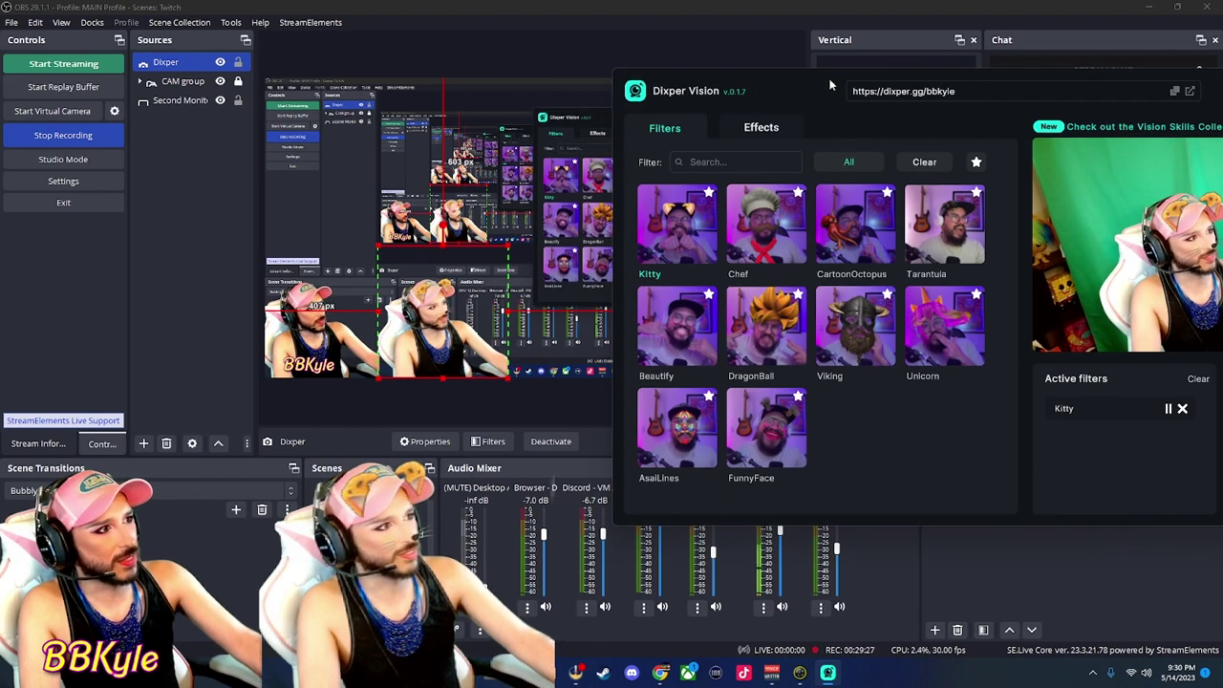
drag(831, 80, 1040, 91)
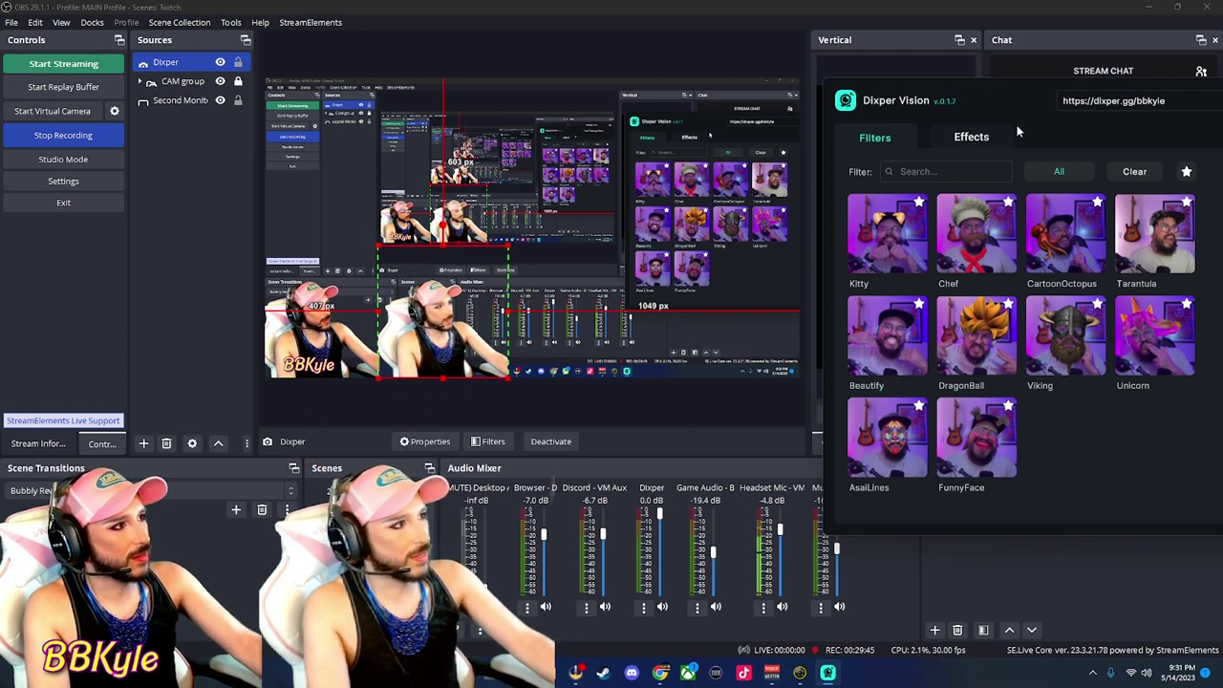
drag(962, 94, 380, 135)
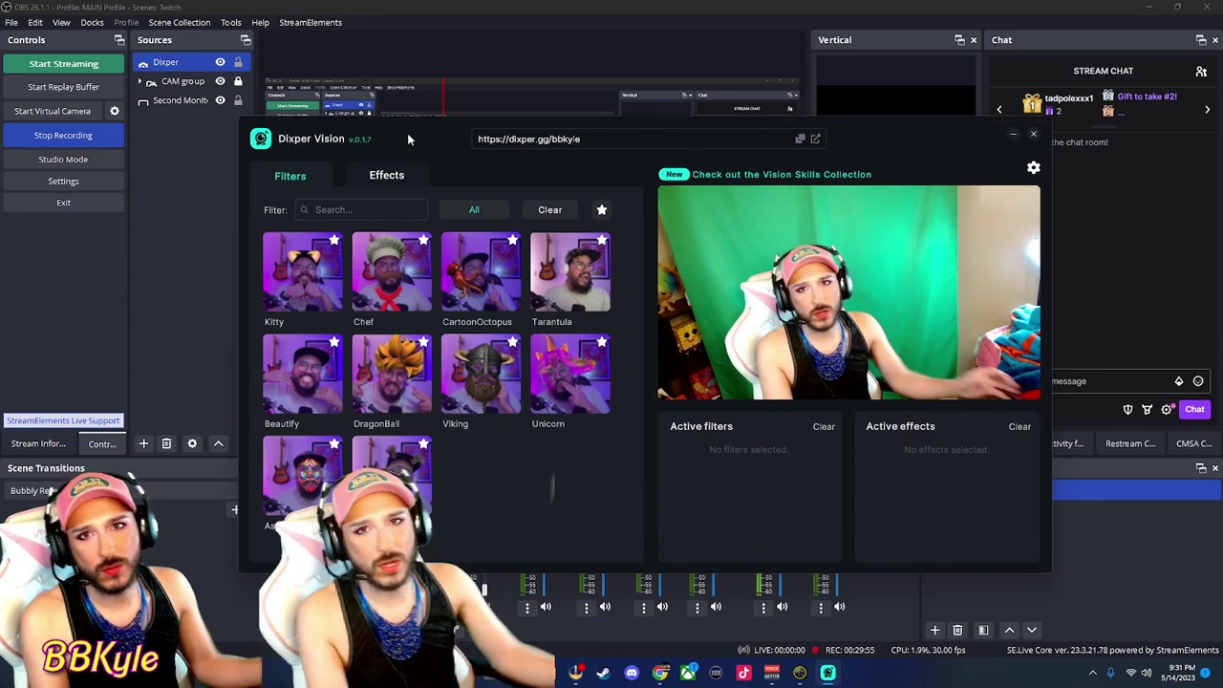